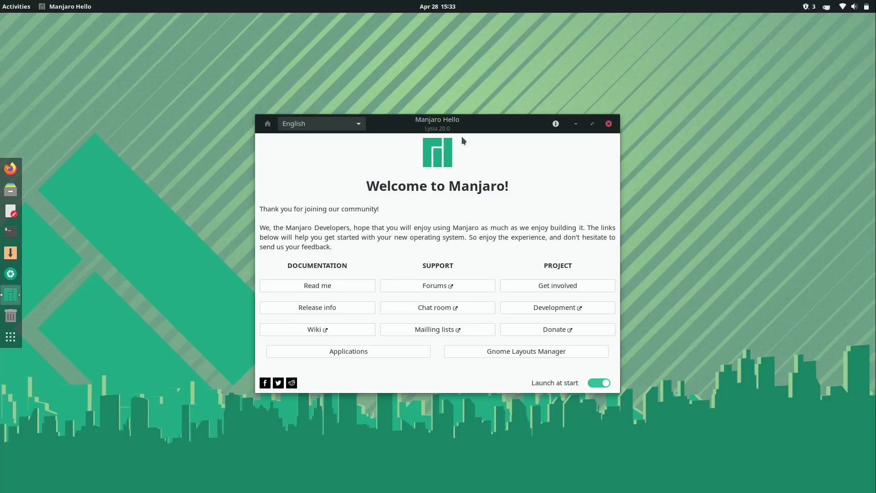
In Manjaro Hello's Gnome Layouts Manager, select the Unity layout in place of Manjaro
left_click(520, 352)
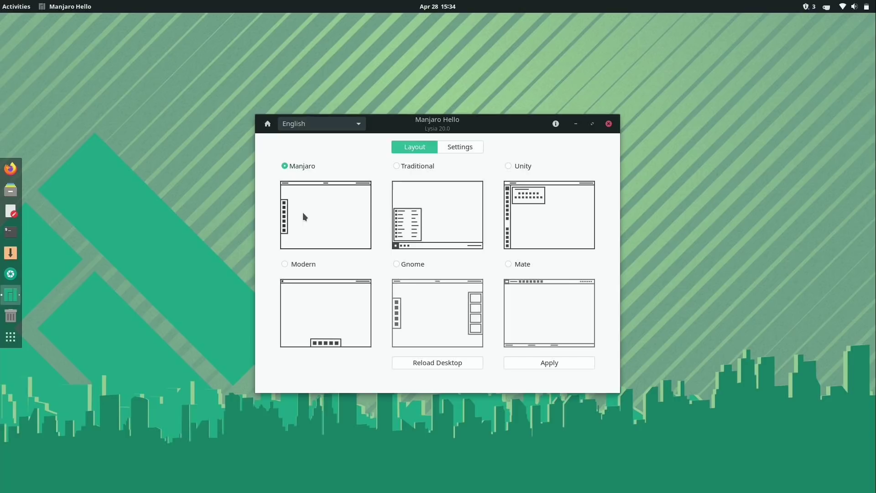
left_click(509, 167)
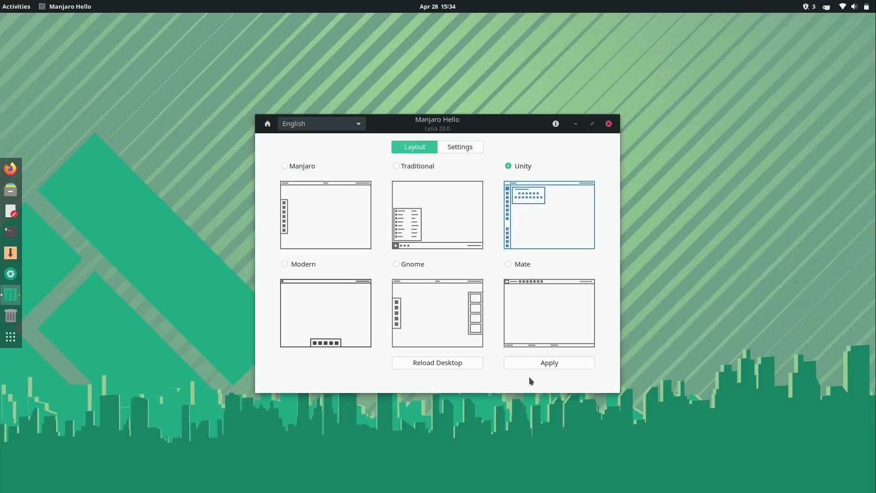
Apply the Unity layout, open and close the Arc Menu from the dock, then select Gnome
left_click(538, 362)
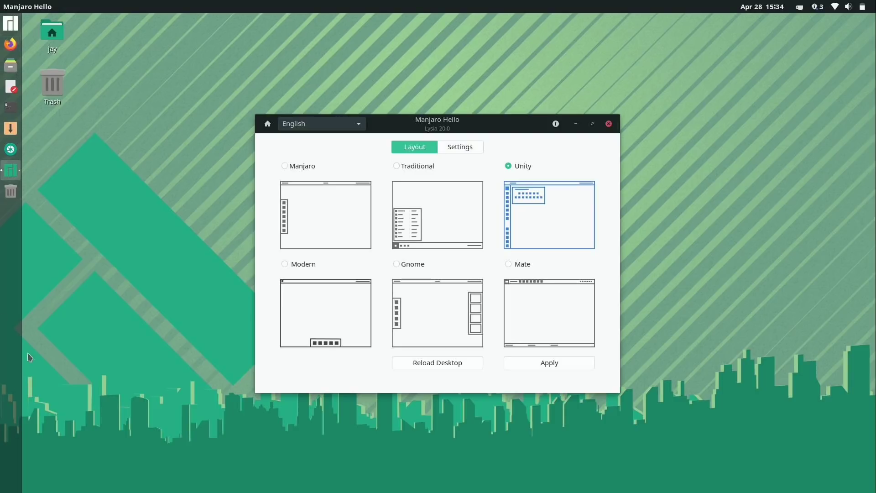
left_click(10, 26)
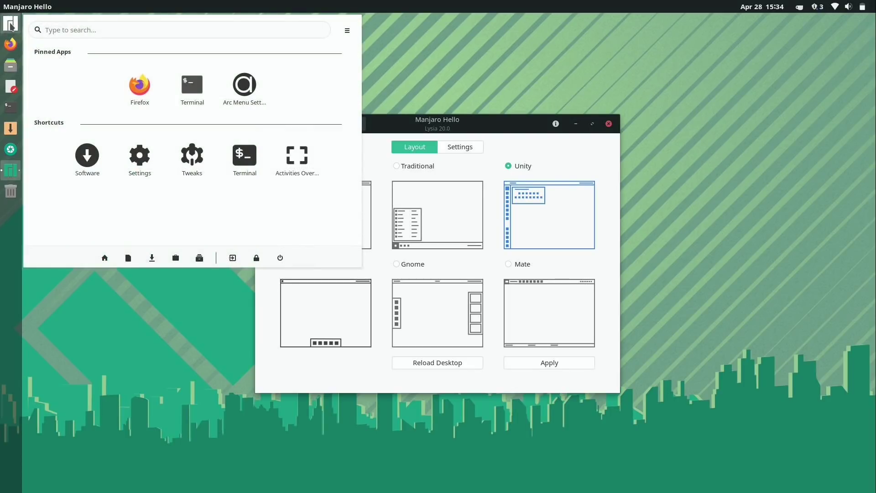
left_click(11, 26)
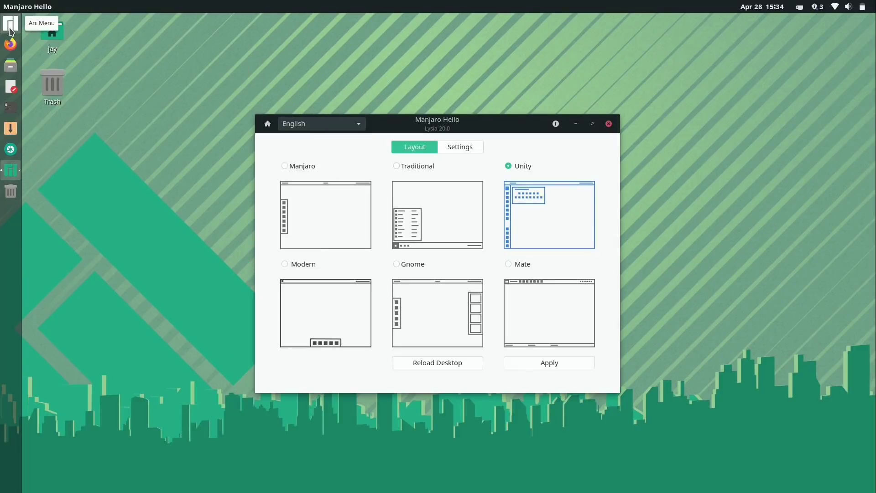
left_click(405, 266)
Apply the Gnome layout, then switch back to Unity and apply it again
left_click(551, 364)
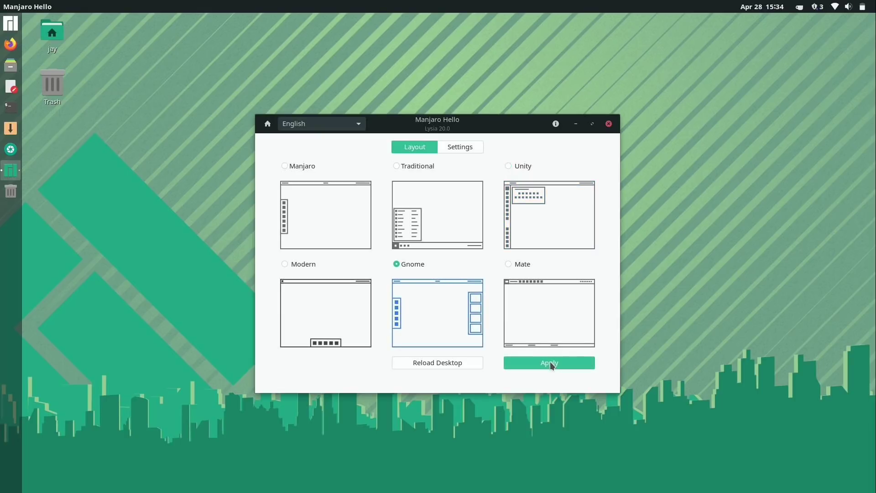
left_click(520, 164)
left_click(558, 365)
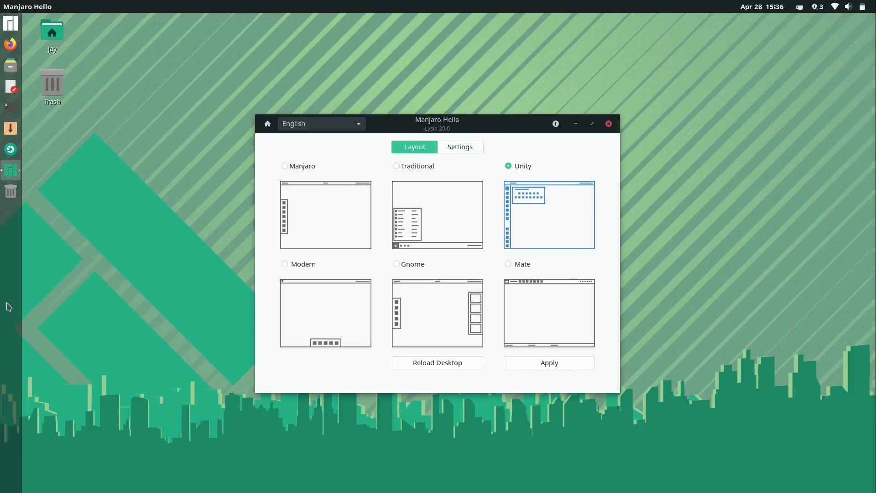
Open the Arc Menu from the Unity layout's left dock and close it again
left_click(11, 28)
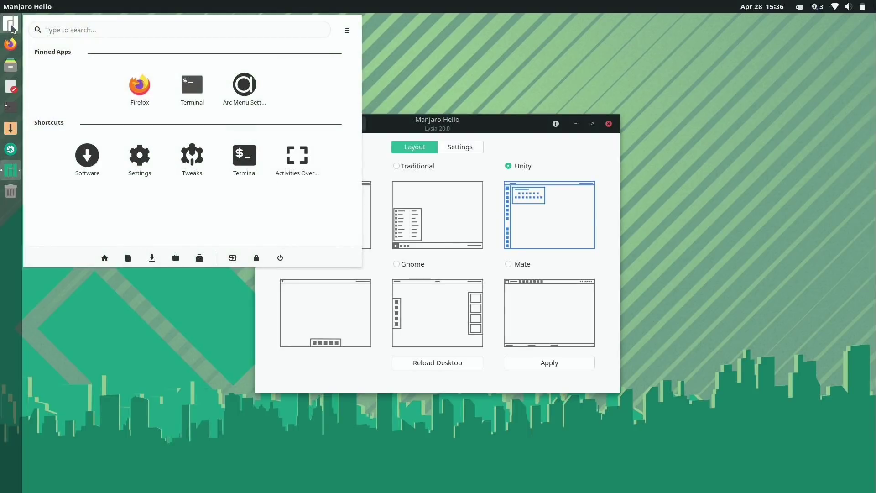
left_click(483, 132)
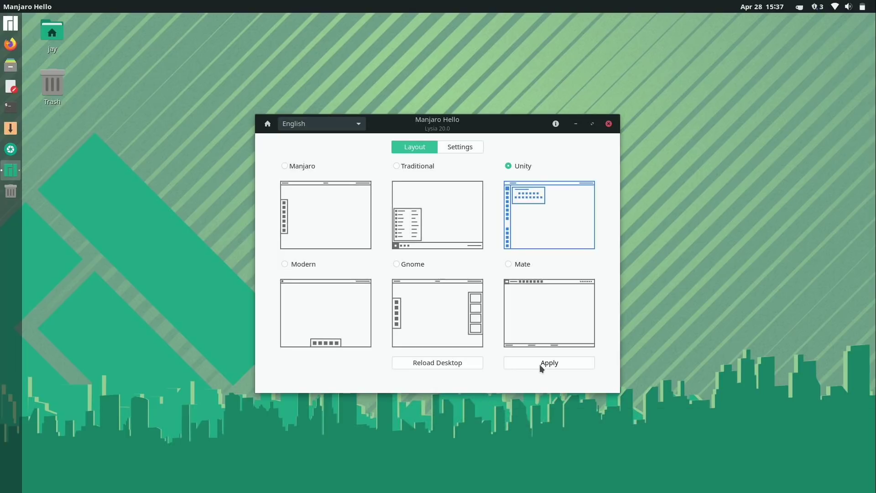
Select and apply the default Manjaro layout, then go to Manjaro Hello's Settings page
left_click(307, 168)
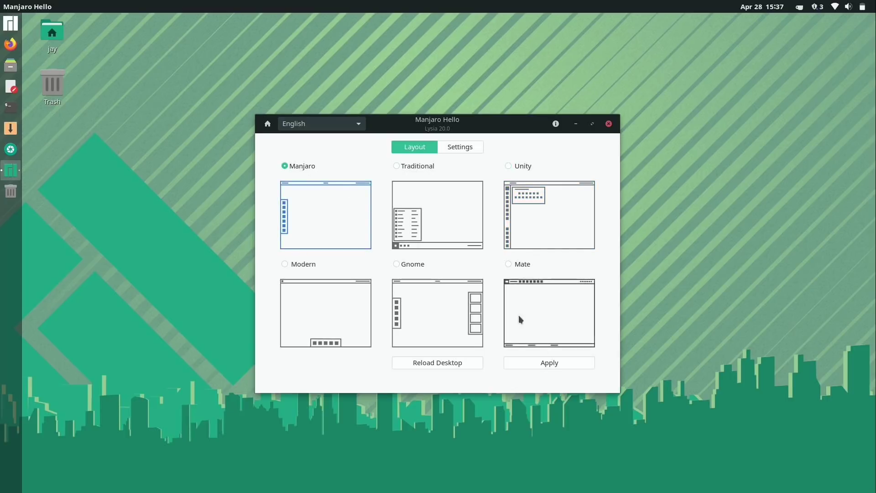
left_click(551, 363)
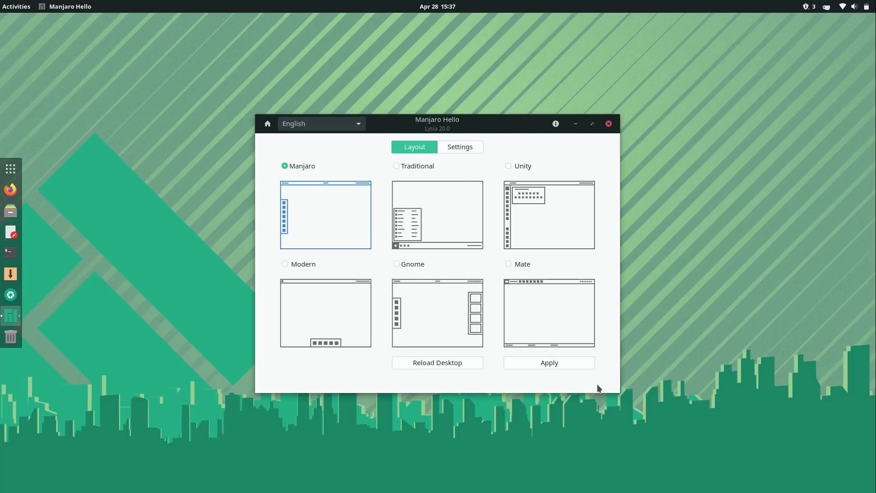
left_click(468, 146)
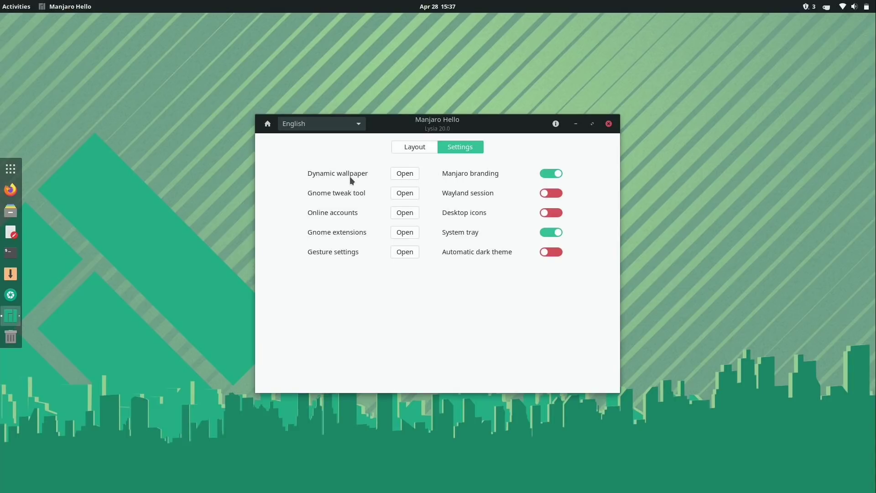
left_click(410, 175)
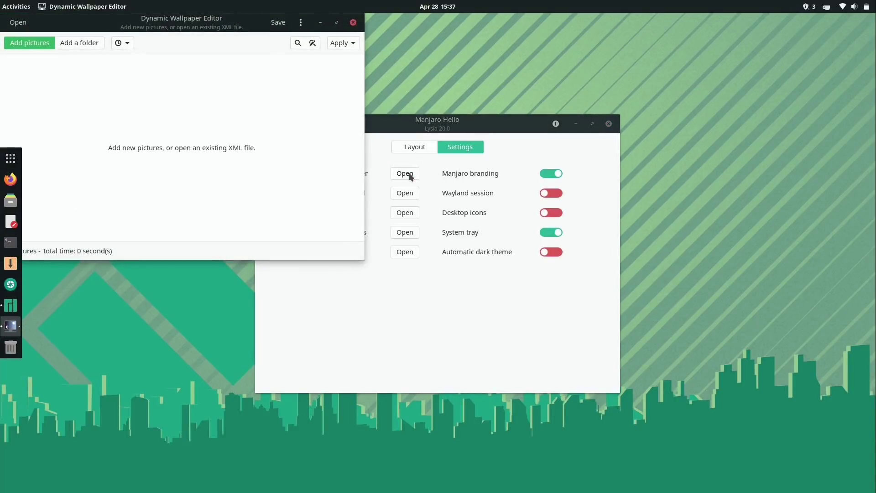
left_click_drag(199, 23, 263, 154)
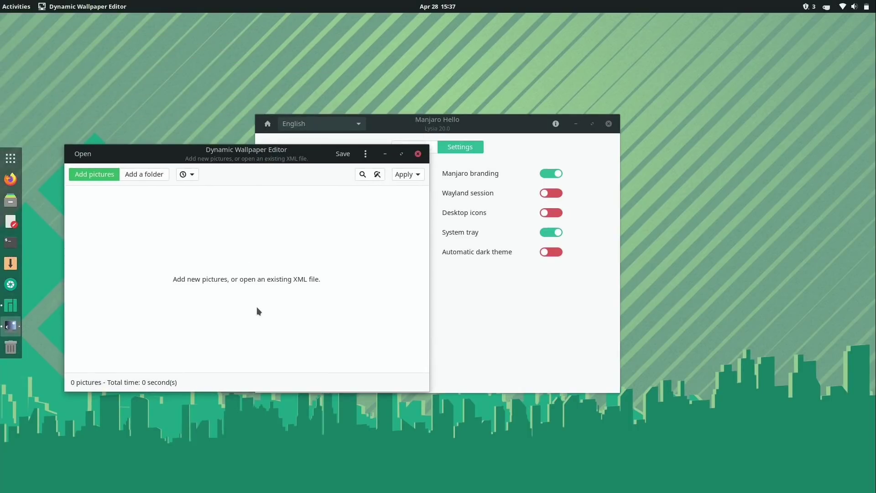
left_click(418, 154)
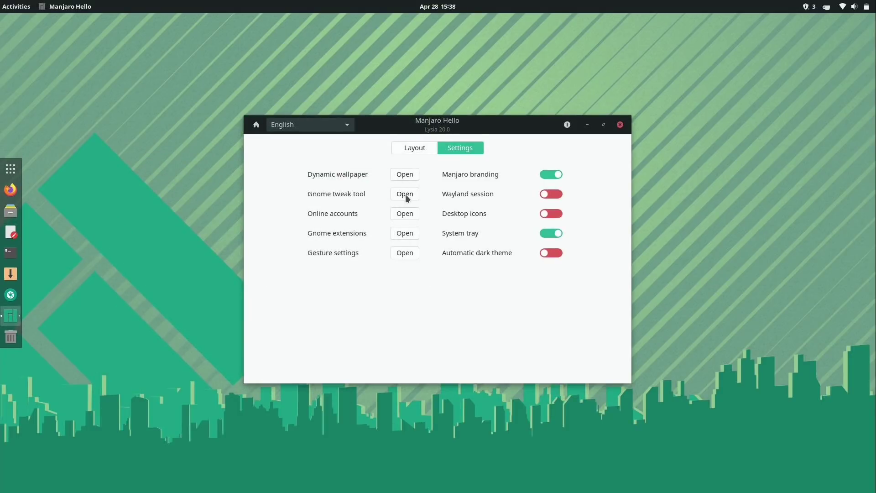
Launch GNOME Tweaks from Manjaro Hello and bring up the Activities overview
left_click(404, 194)
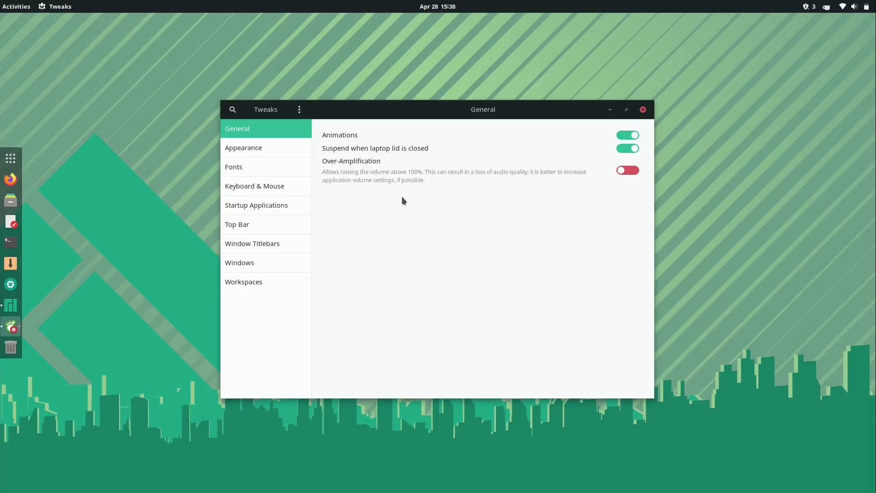
key("super")
Search 'set' and open GNOME Settings on Date & Time, leaving it behind Tweaks
type("set")
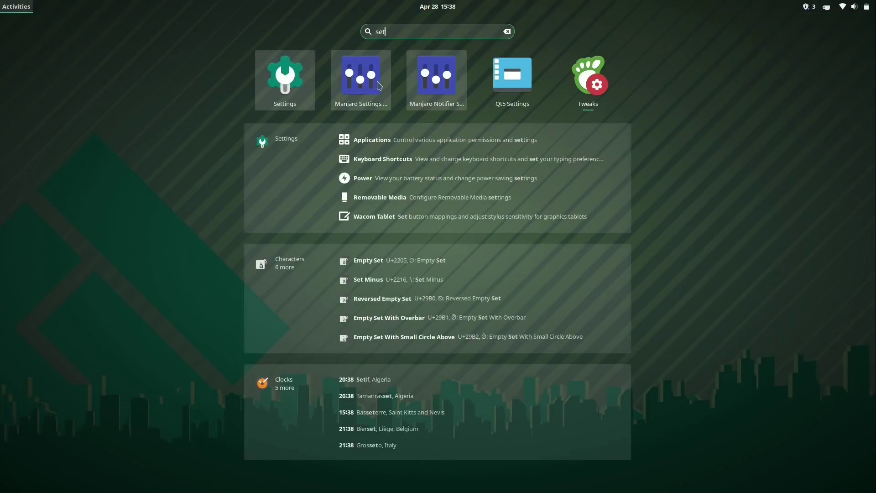
left_click(300, 84)
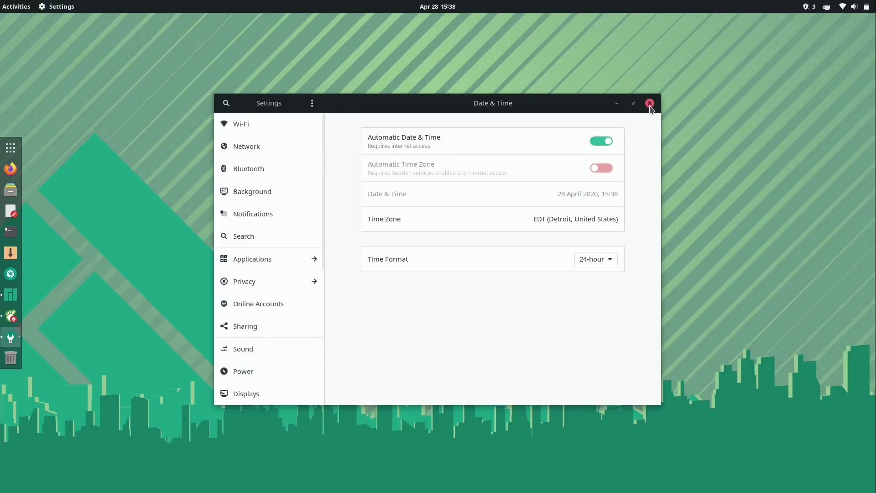
left_click_drag(567, 102, 651, 189)
left_click(521, 105)
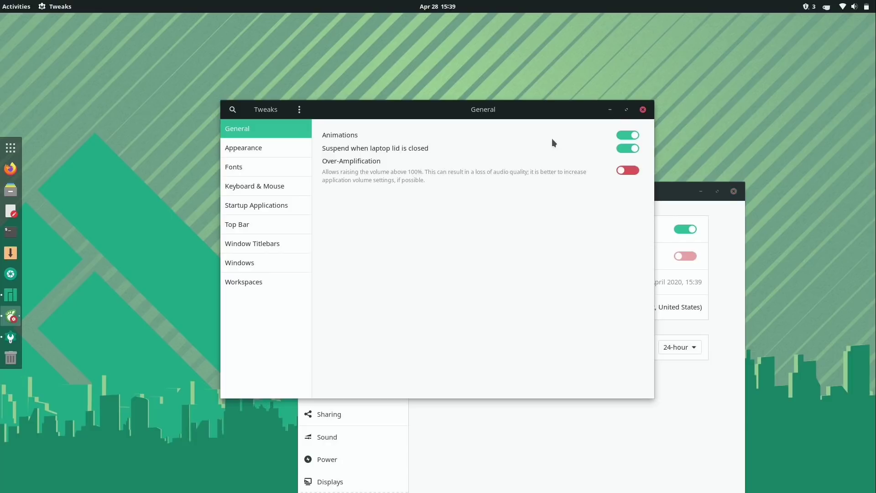
Raise Manjaro Hello, open Online Accounts in Settings, browse the providers, then close Settings
left_click_drag(543, 135, 671, 250)
left_click(495, 131)
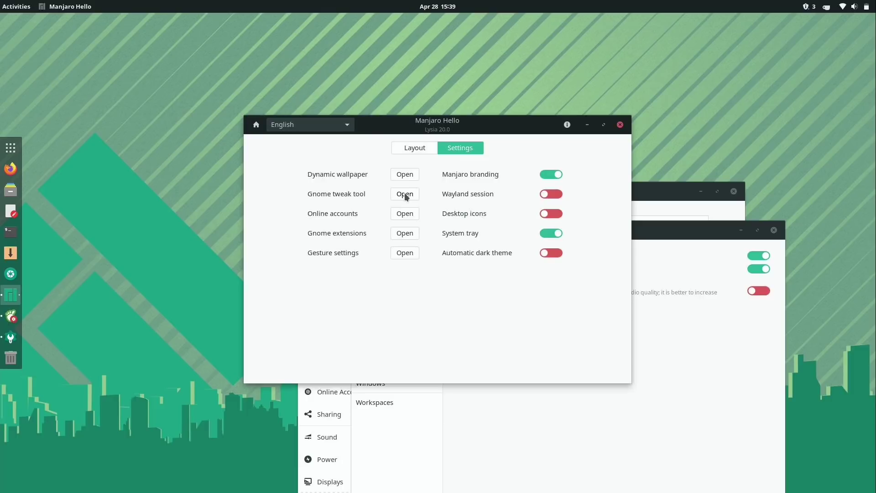
left_click(399, 218)
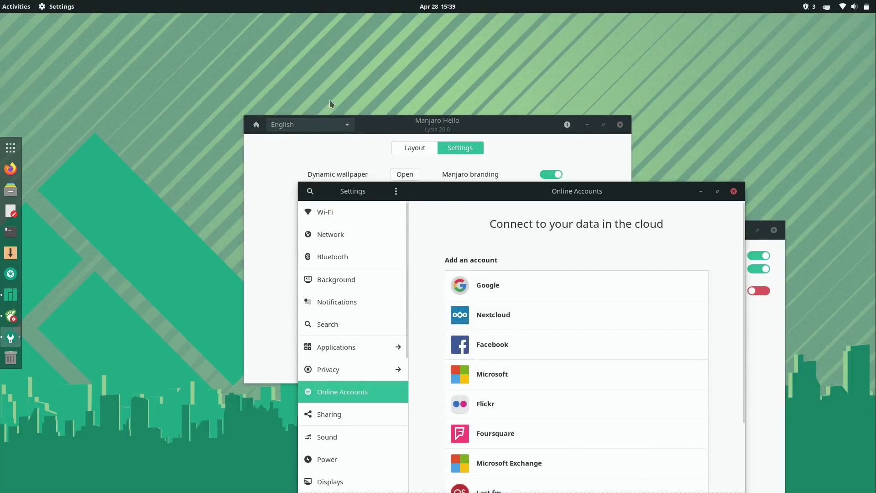
left_click_drag(397, 193, 283, 84)
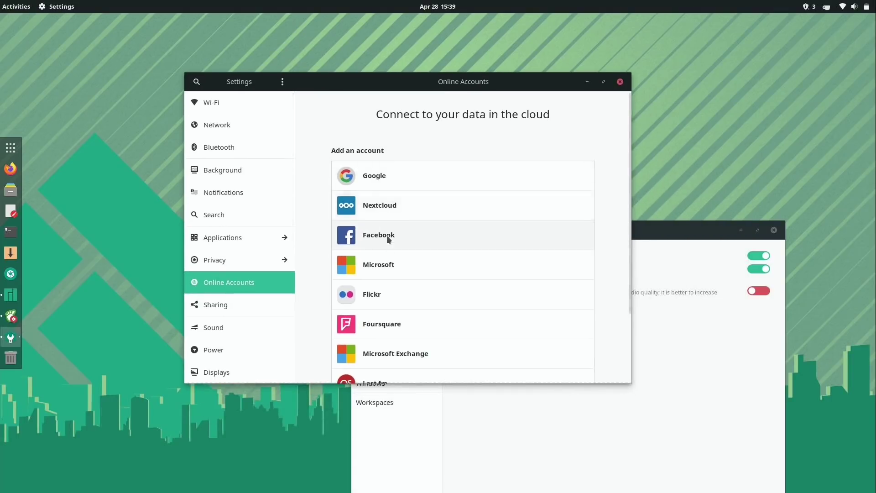
scroll(413, 308, "down", 3)
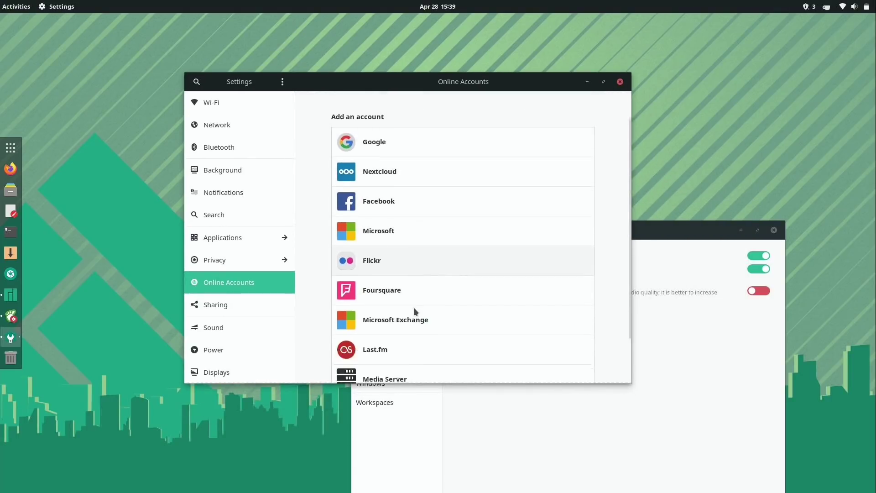
left_click(620, 81)
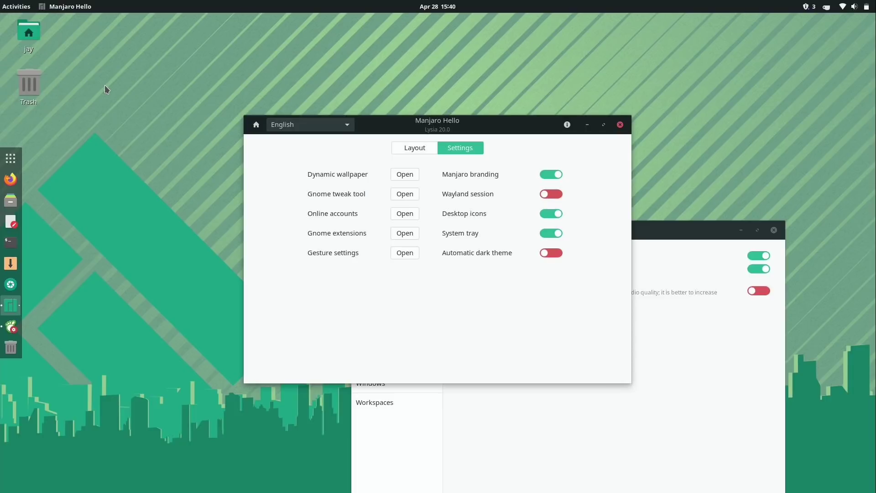
Search 'ext' to launch Extensions and scroll through its Built-In extensions list and back
key("super")
type("ext")
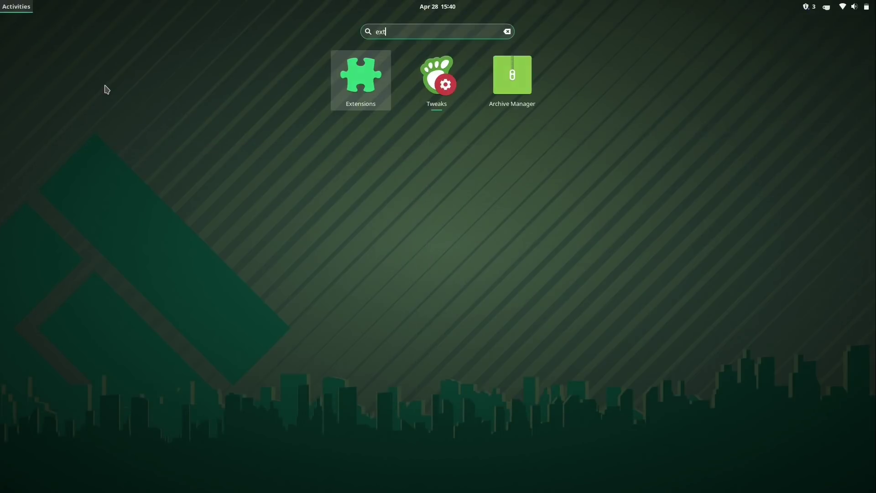
left_click(360, 75)
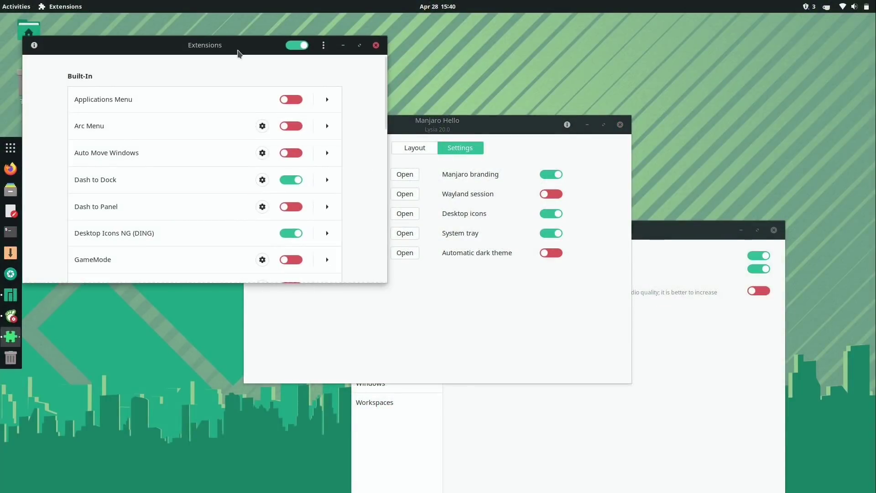
left_click_drag(237, 52, 455, 105)
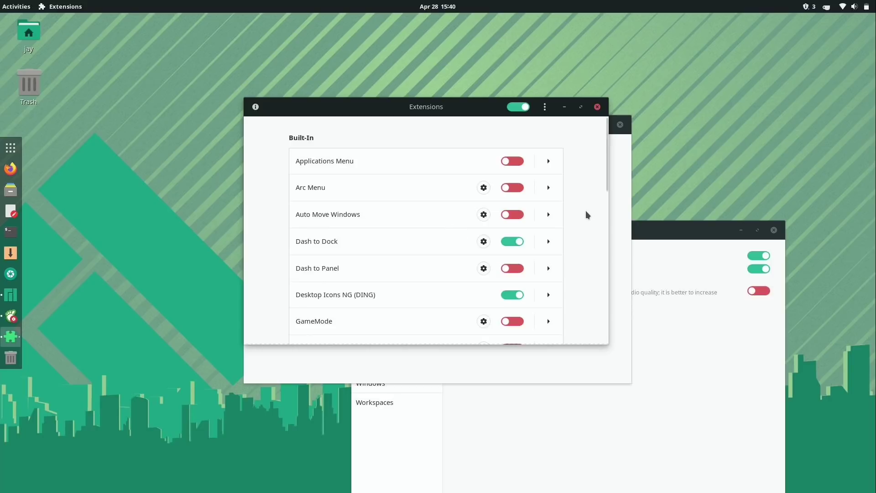
left_click_drag(606, 177, 604, 215)
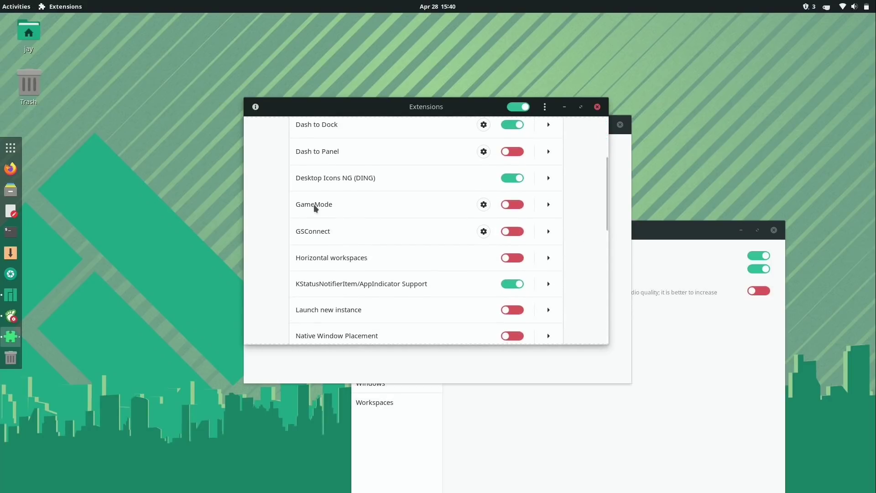
left_click_drag(606, 208, 608, 144)
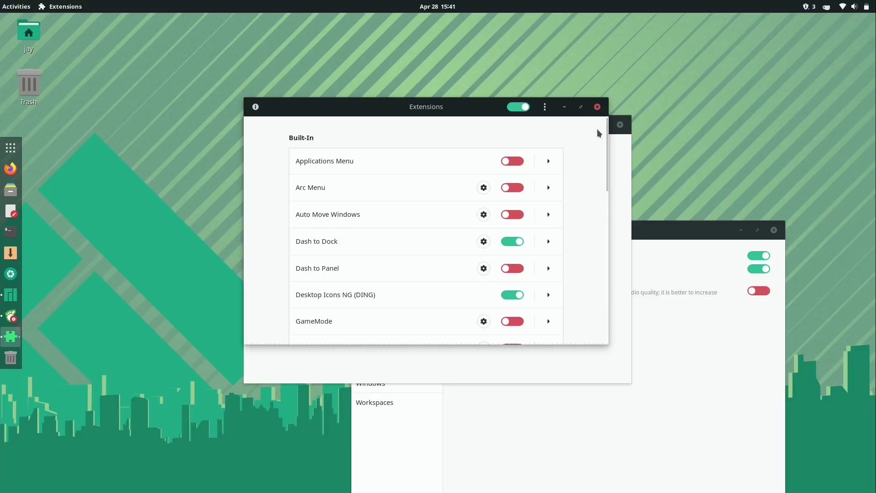
Close the Extensions, Manjaro Hello and Tweaks windows
left_click(597, 107)
left_click(619, 125)
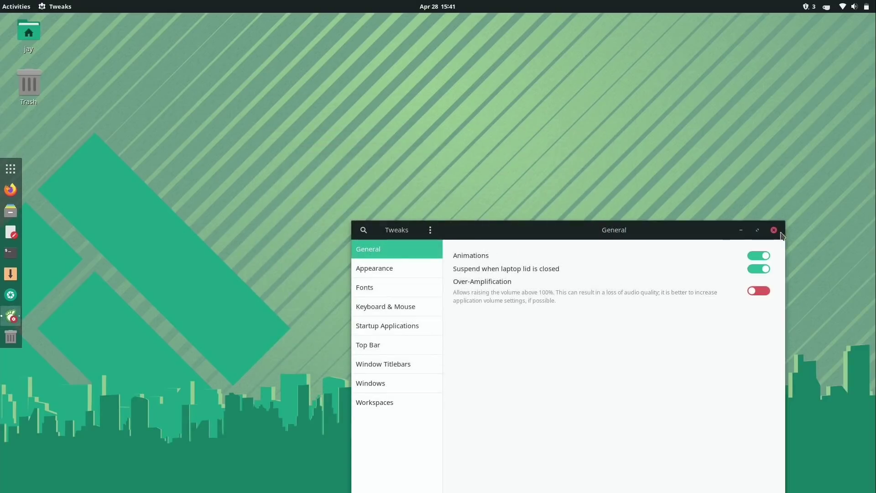
left_click(774, 230)
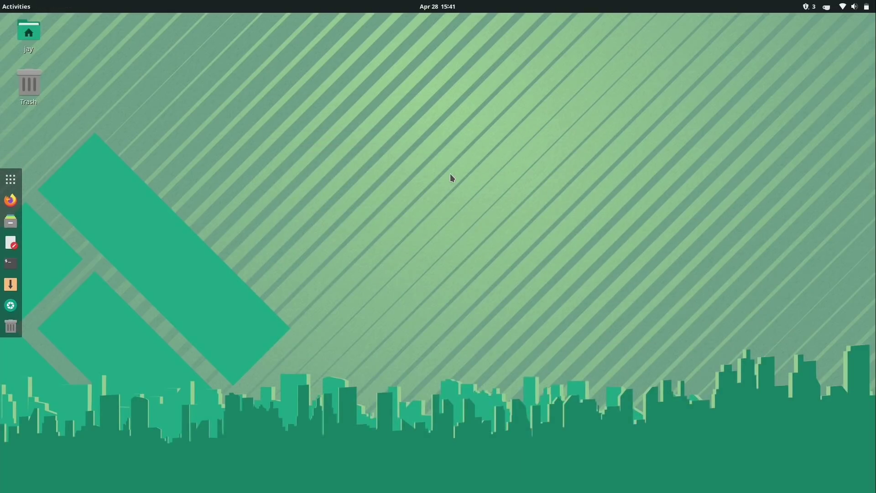
Search 'syste' to launch System Monitor, centre it and show its Resources graphs
key("super")
type("syste")
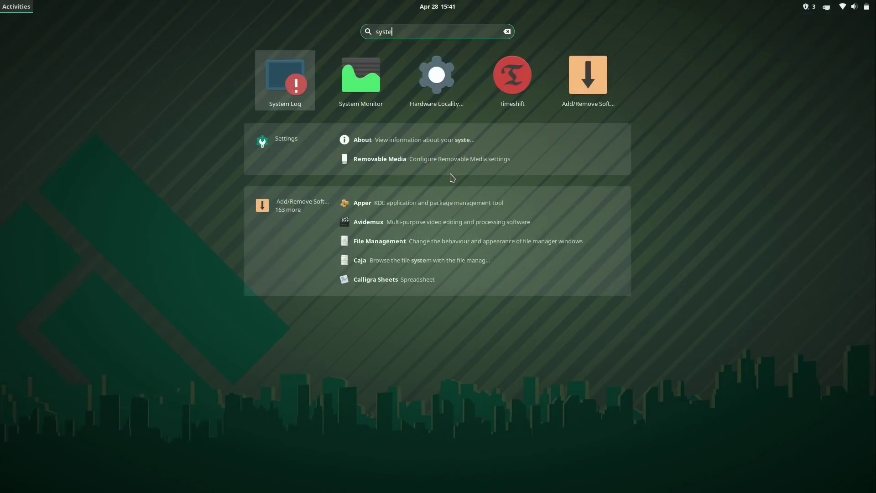
left_click(370, 87)
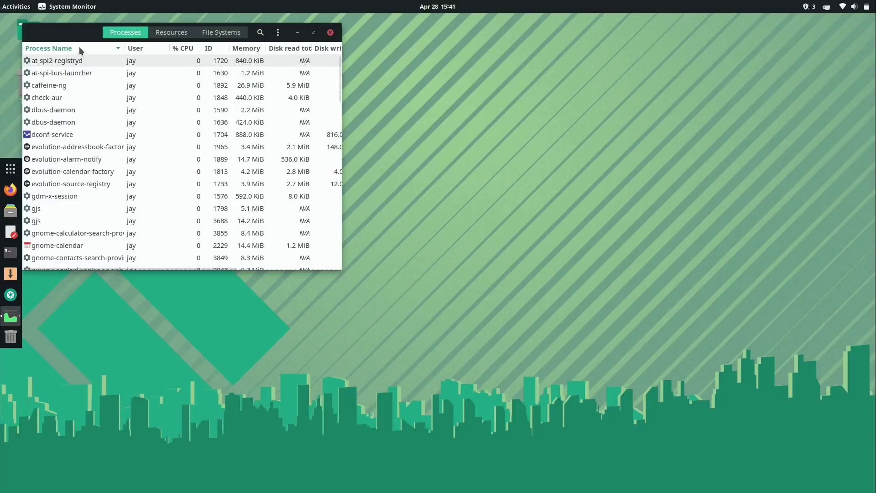
left_click_drag(73, 32, 352, 121)
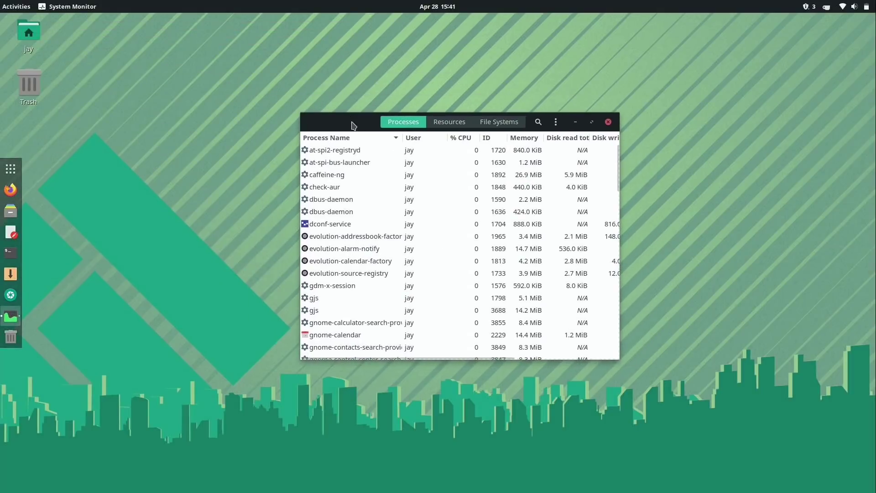
left_click(456, 121)
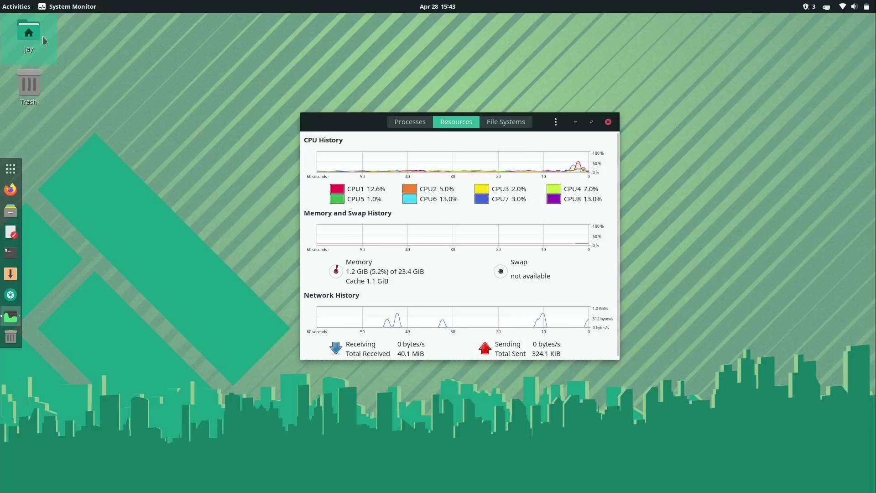
Open the Home folder in GNOME Files and center its window on screen
left_click(11, 211)
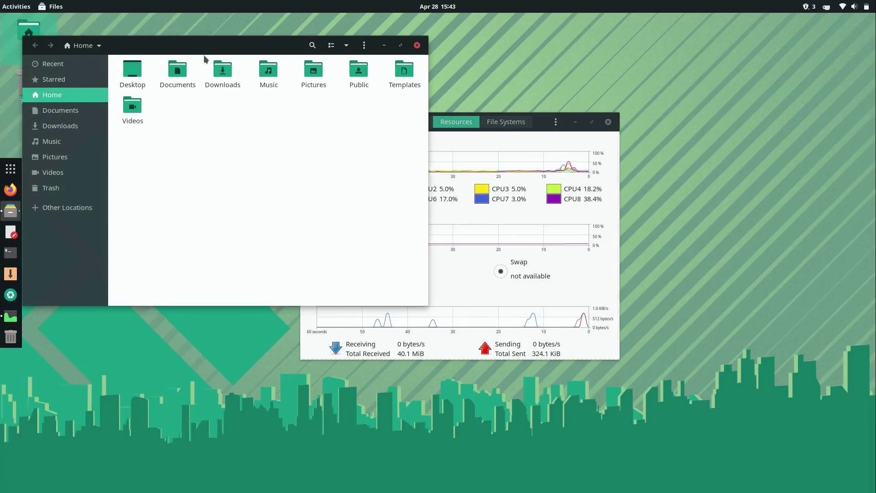
left_click_drag(203, 45, 352, 129)
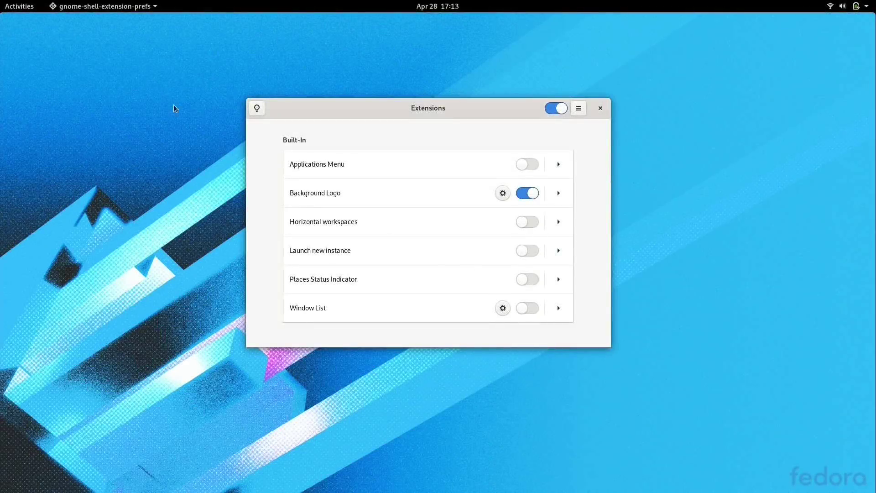
Open Files from the Activities dock and move its window toward the screen centre
mouse_move(1, 0)
left_click(22, 284)
left_click_drag(239, 22, 315, 180)
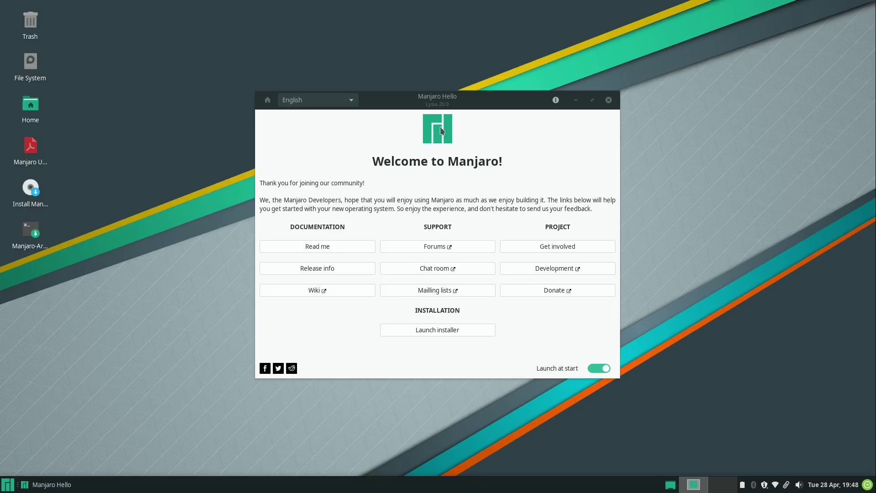
Start the Manjaro Linux 20.0 installer from the Manjaro Hello window
left_click(448, 331)
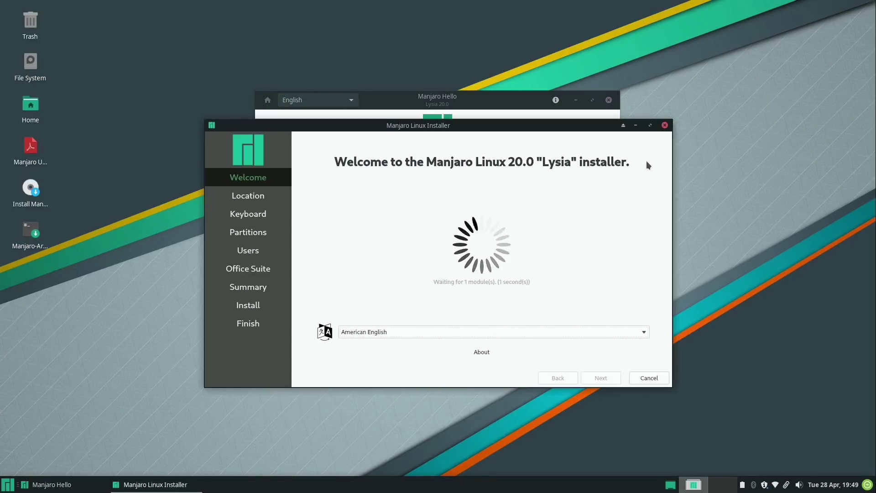
Minimize Manjaro Hello and accept America/Detroit location and English (US) keyboard to reach Partitions
left_click(577, 97)
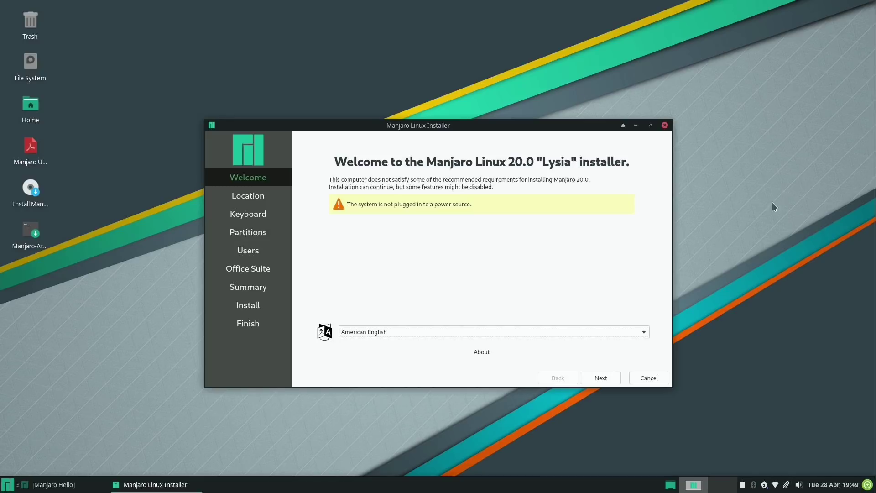
left_click(601, 378)
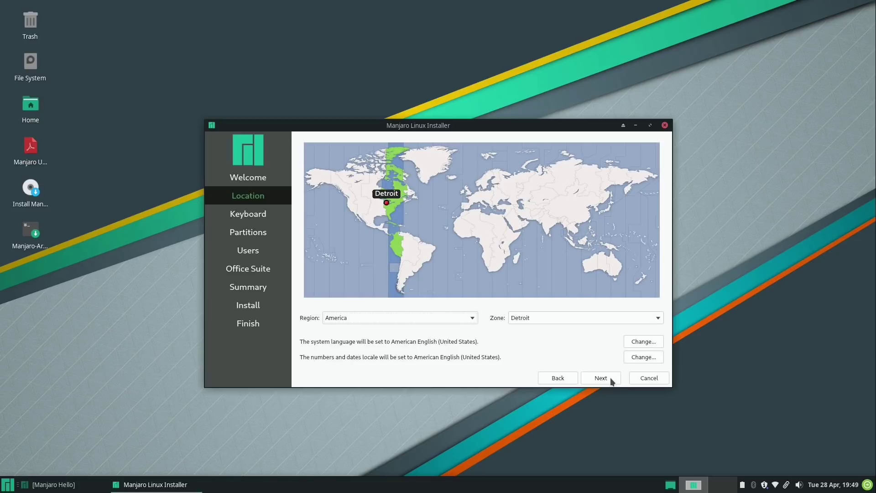
left_click(612, 380)
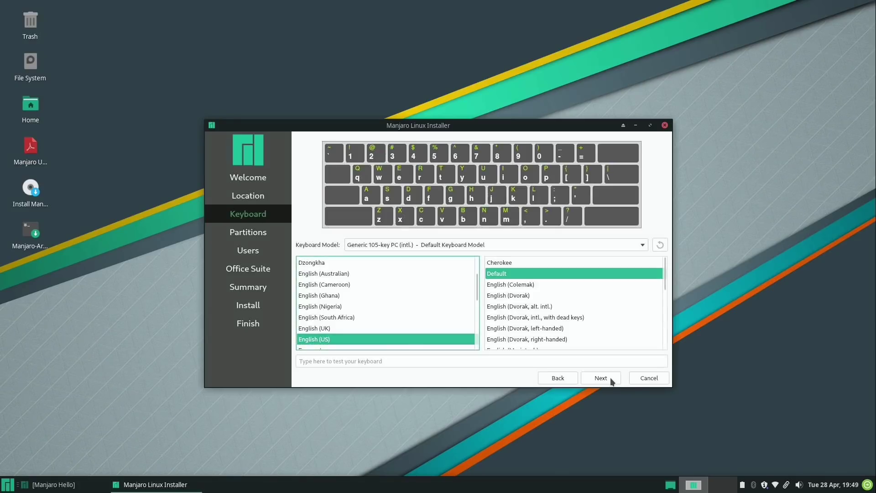
left_click(612, 381)
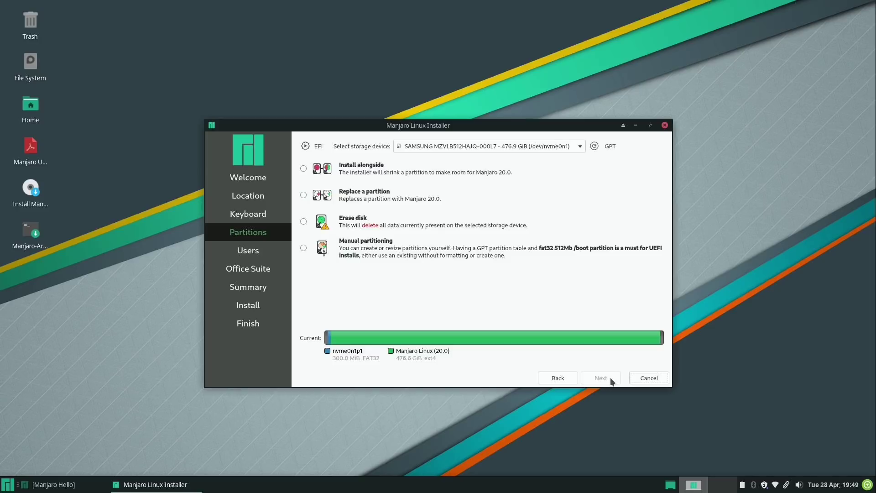
With manual partitioning, delete /dev/nvme0n1p1 and /dev/nvme0n1p2, then select the 476.9 GiB free space
left_click(303, 248)
left_click(602, 379)
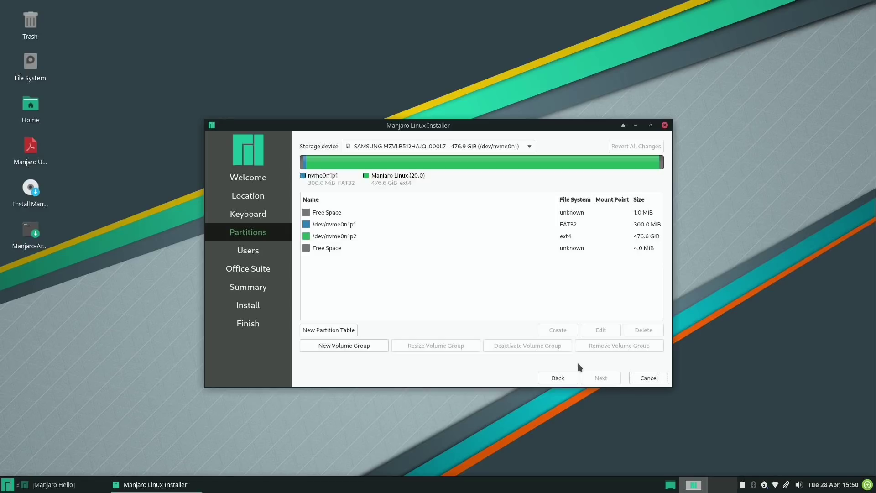
left_click(338, 224)
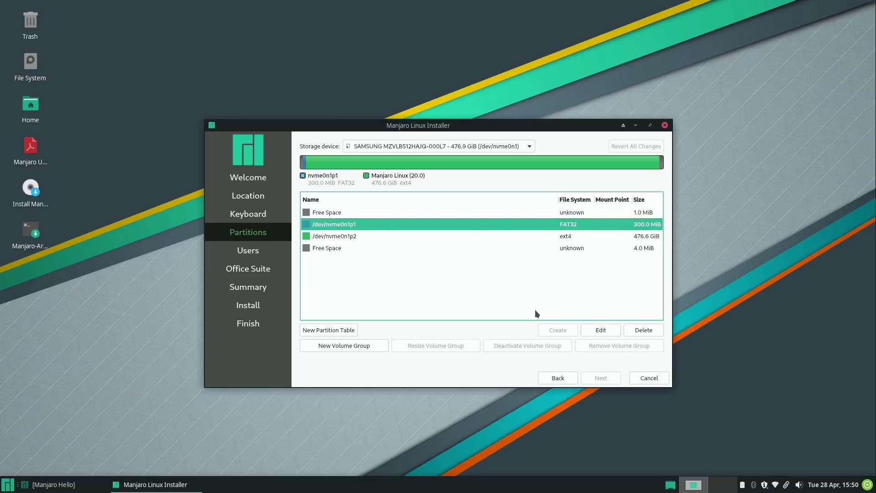
left_click(646, 330)
left_click(359, 223)
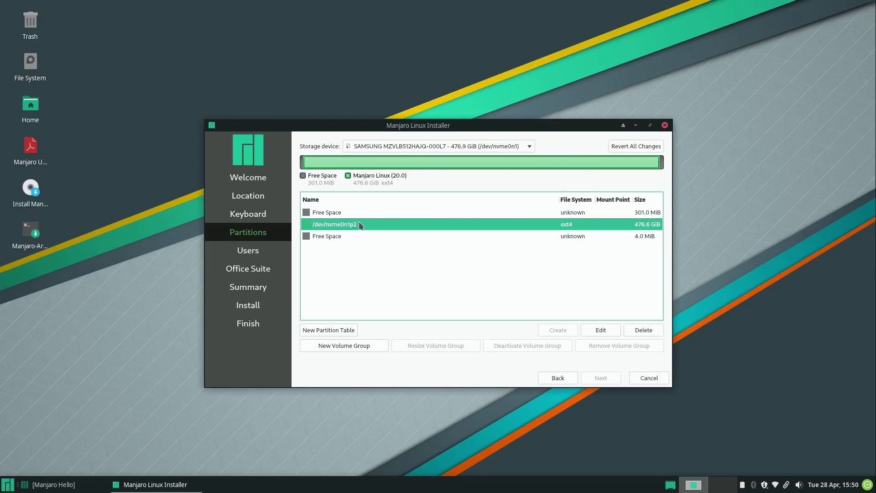
left_click(644, 329)
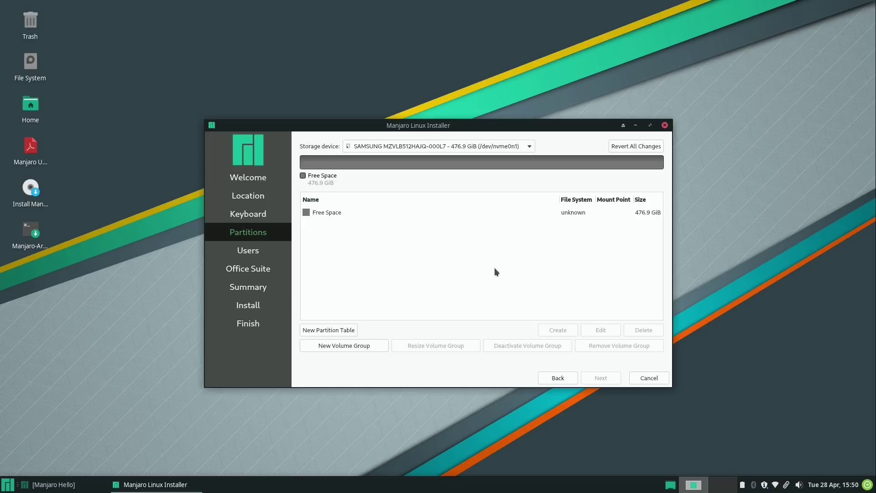
left_click(348, 214)
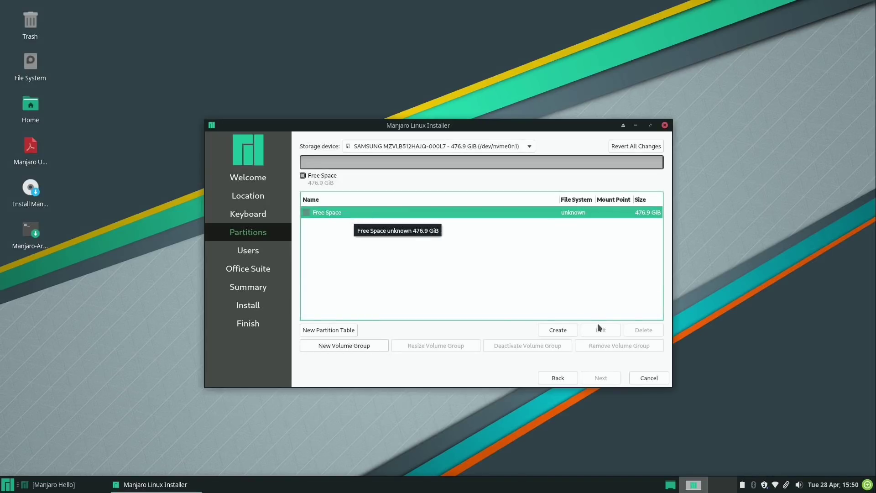
Create an lvm2 pv partition in the free space
left_click(565, 329)
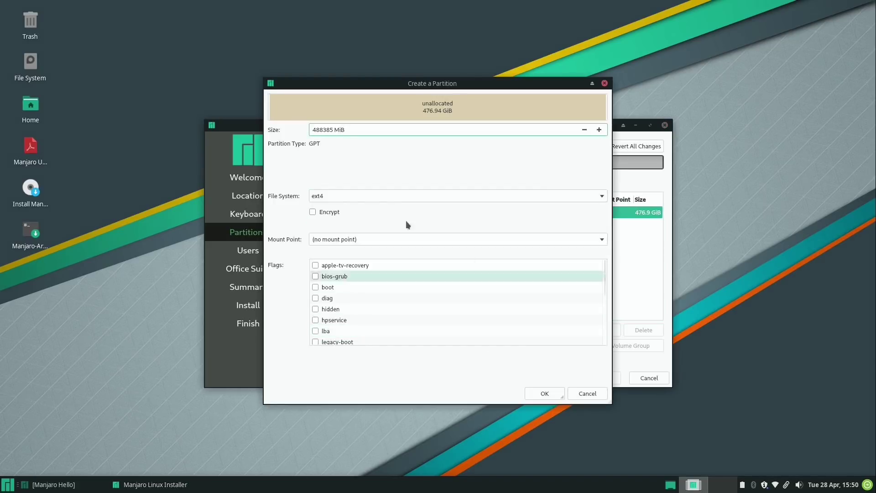
left_click(374, 196)
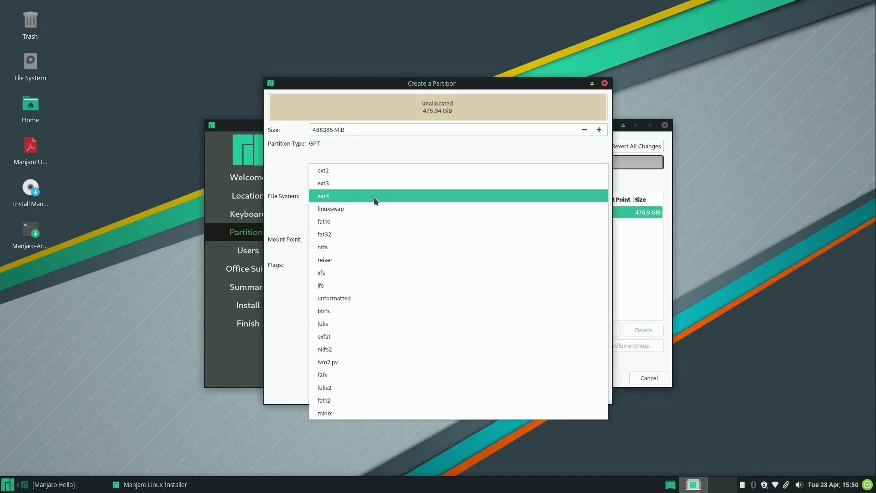
left_click(358, 362)
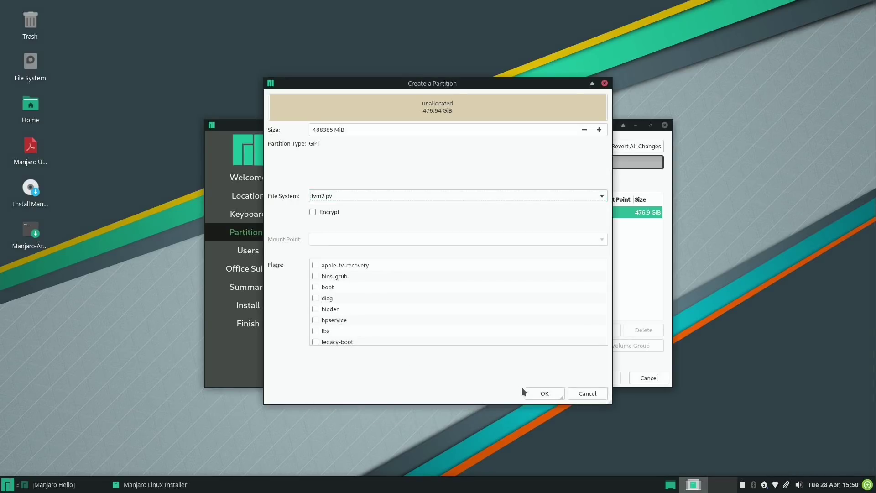
left_click(546, 393)
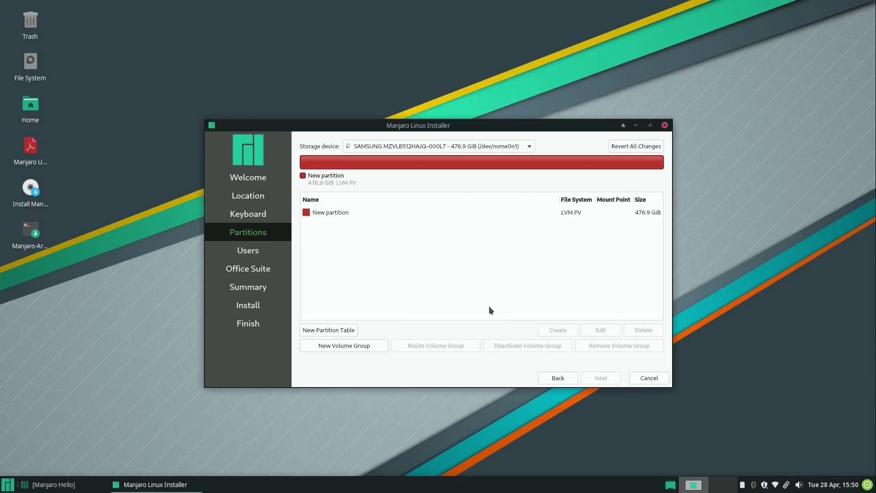
Create the vg-manjaro volume group containing the new LVM partition
left_click(367, 346)
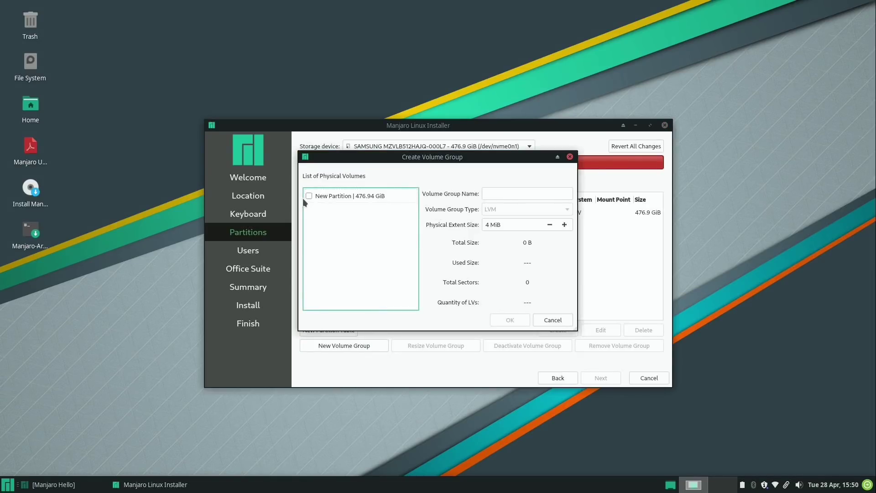
left_click(309, 195)
left_click(512, 193)
type("vg-")
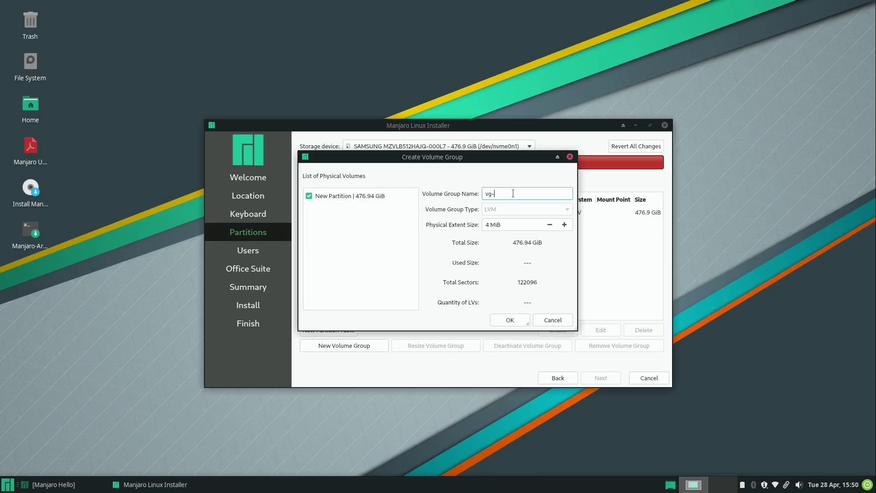
type("manjaro")
left_click(518, 323)
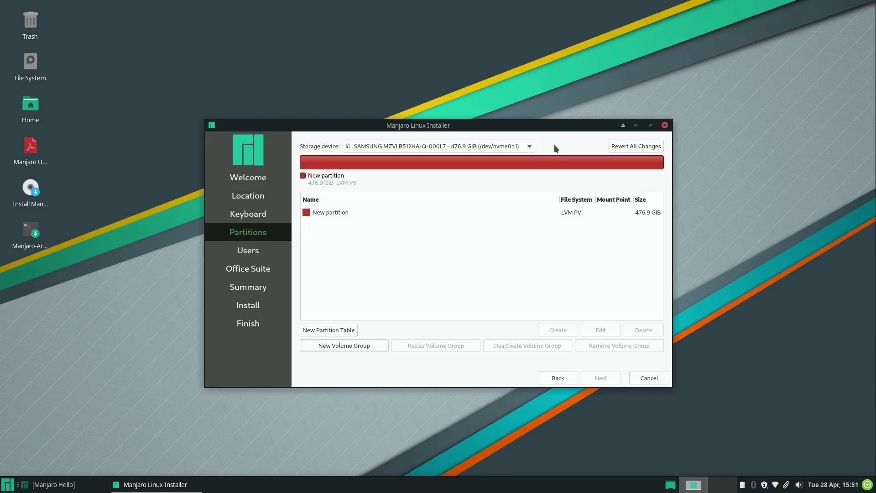
Switch the storage device to the vg-manjaro volume group
left_click(529, 147)
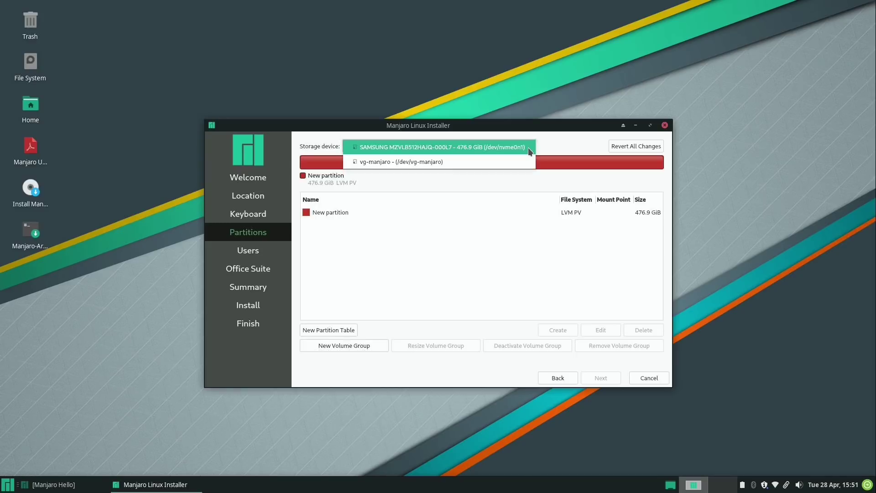
left_click(398, 163)
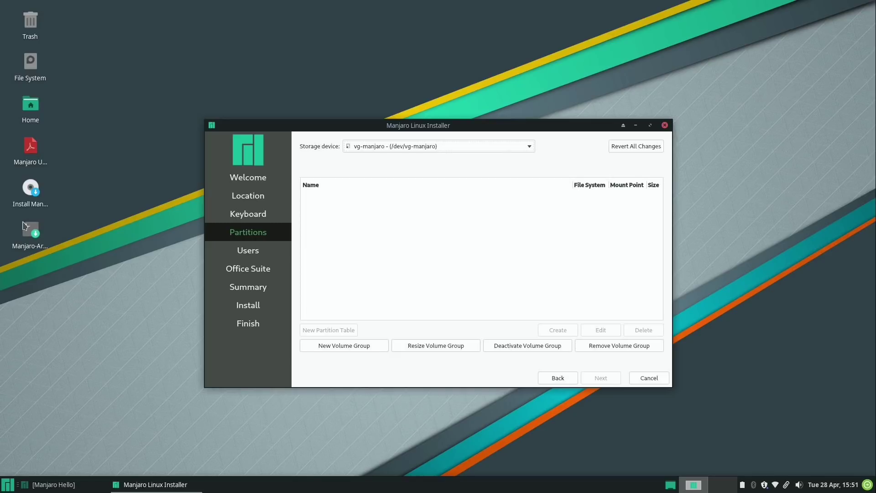
mouse_move(28, 236)
Return to the partitioning step, select the Samsung NVMe drive and choose Erase disk
left_click(562, 380)
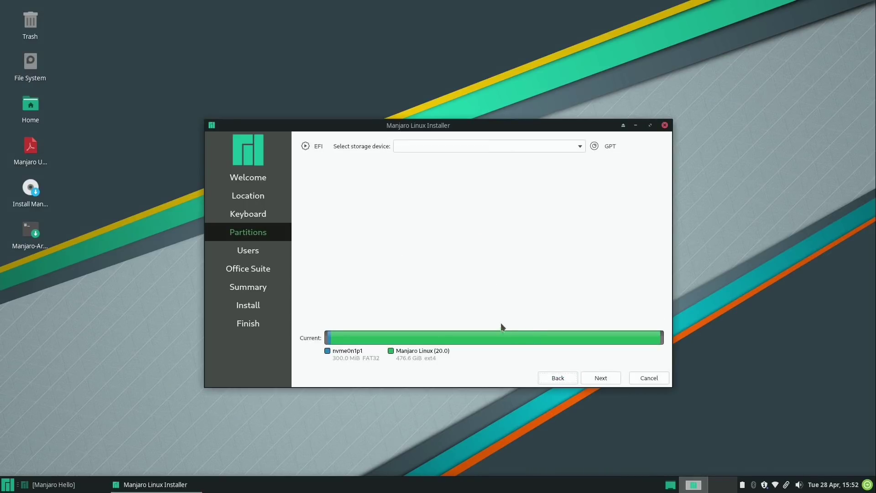
left_click(558, 382)
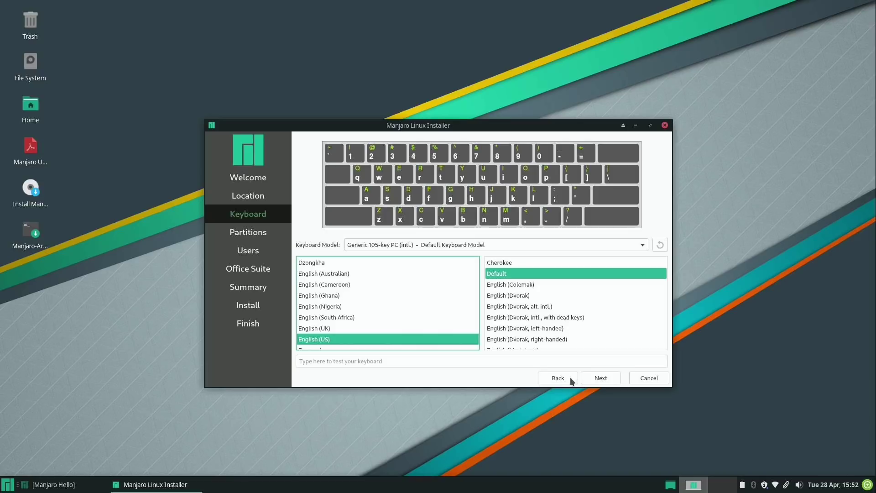
left_click(606, 376)
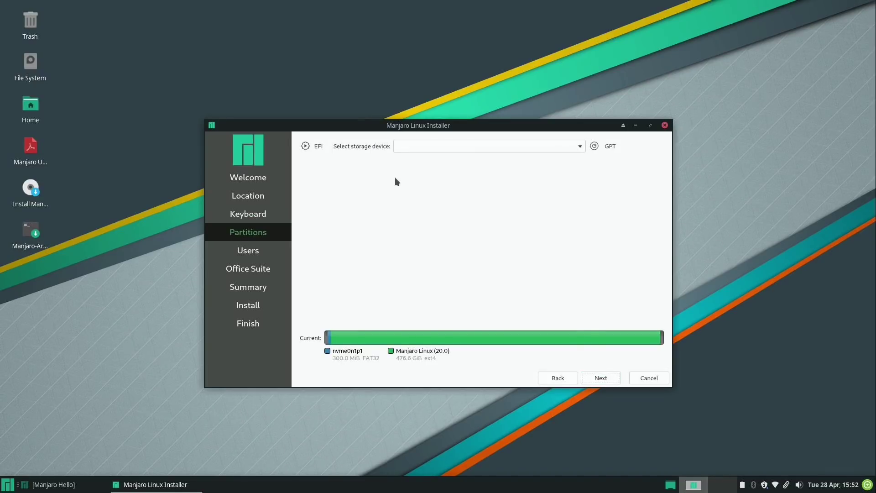
left_click(420, 147)
left_click(421, 147)
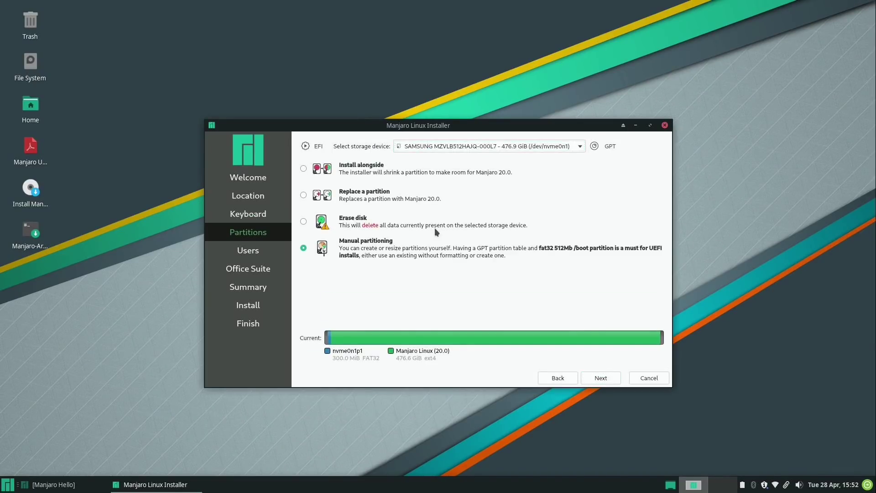
left_click(303, 221)
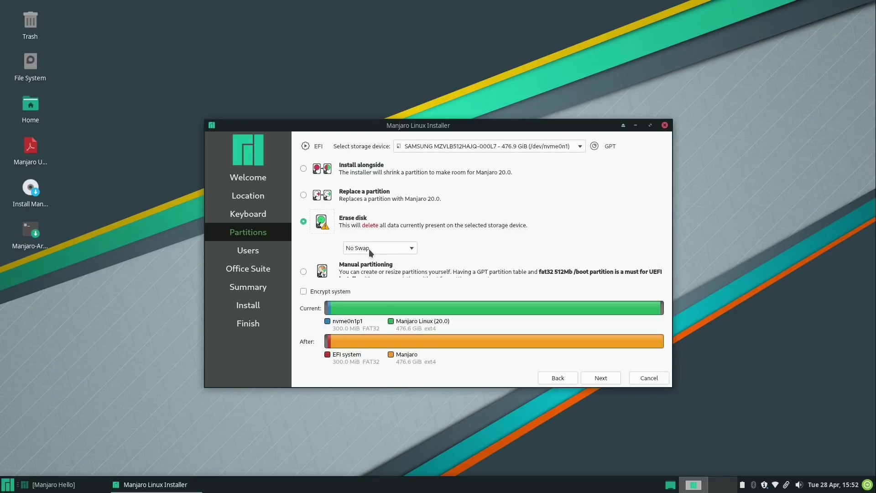
Enter the user's name and login, and set the computer name to crusader
left_click(597, 378)
type("jay")
key("Tab")
key("Tab")
type("crusader")
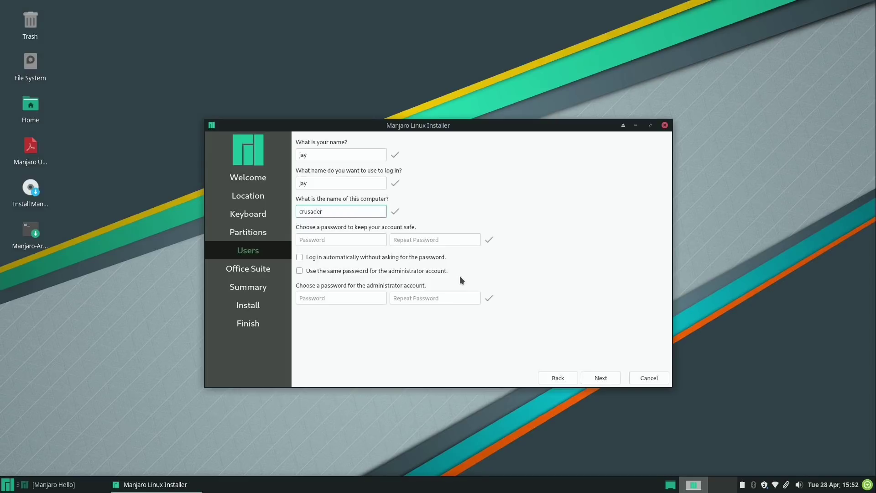
Enter and confirm the account password, reusing it for the administrator account
left_click(353, 239)
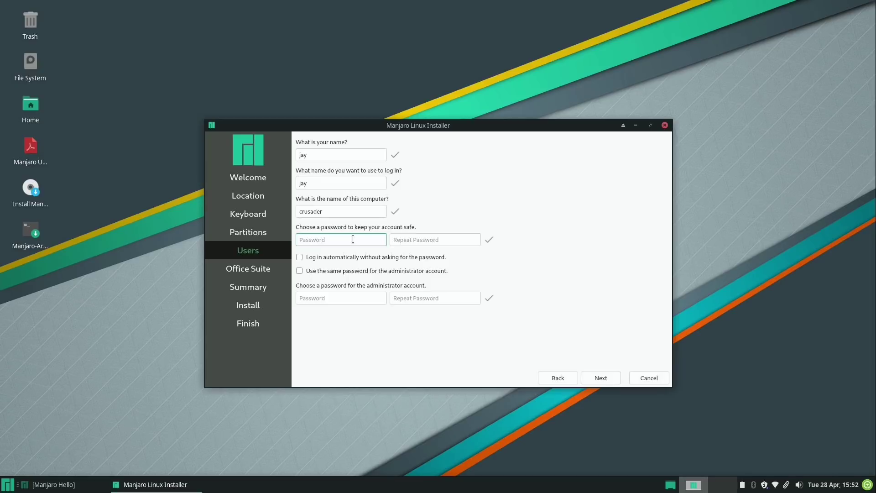
type("•••••••••")
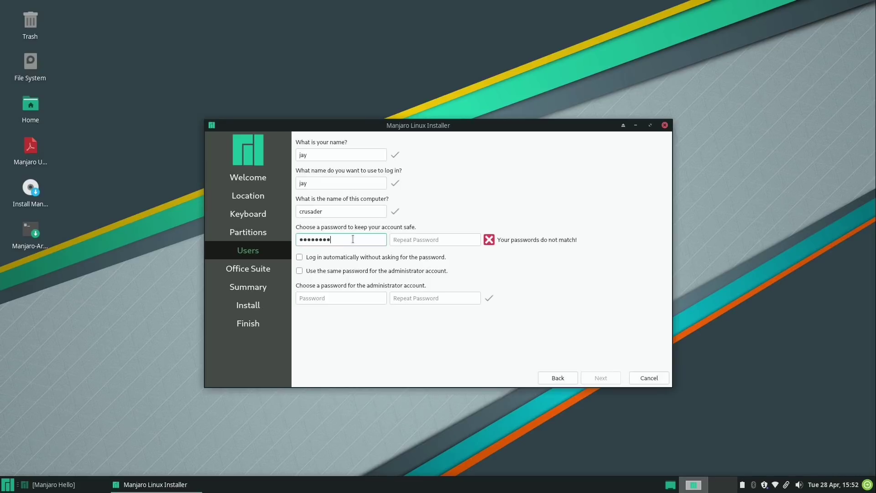
key("Tab")
type("•••••••••")
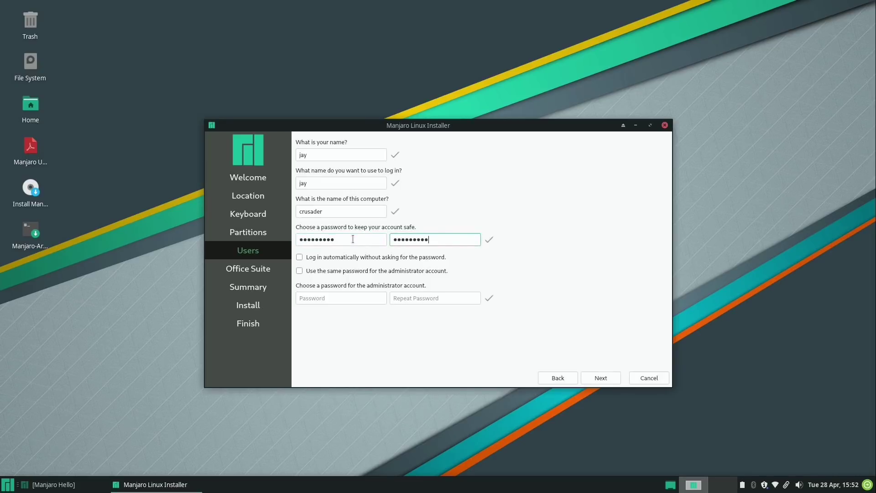
left_click(344, 272)
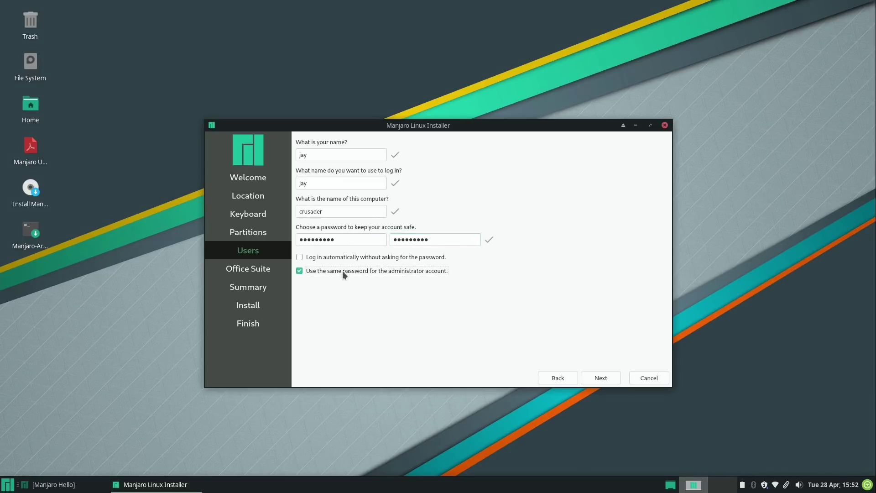
Choose LibreOffice as the office suite and continue to the Summary page
left_click(607, 376)
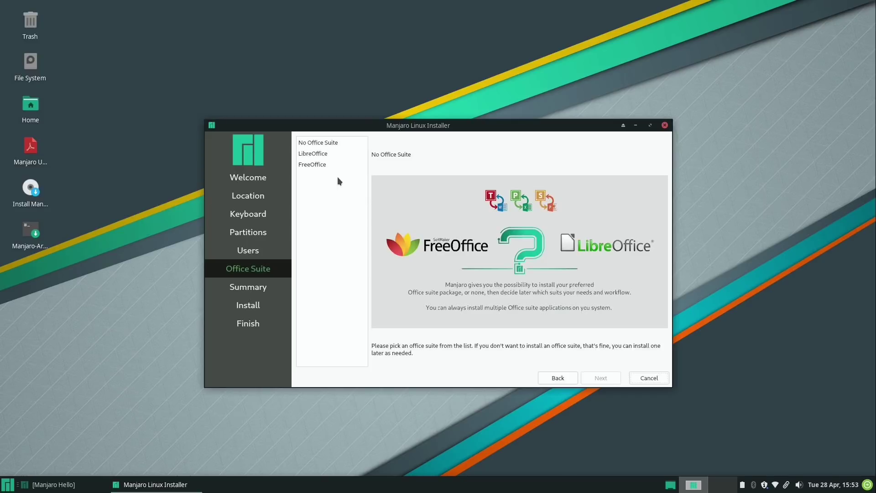
left_click(328, 155)
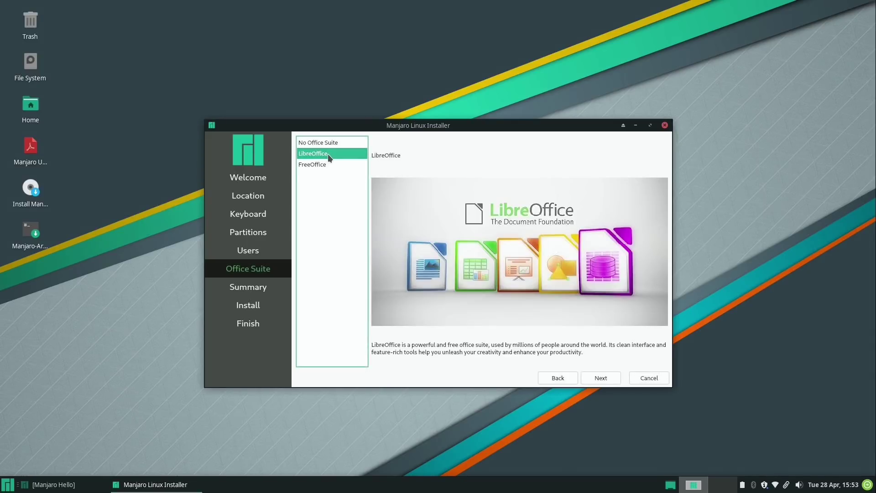
left_click(605, 378)
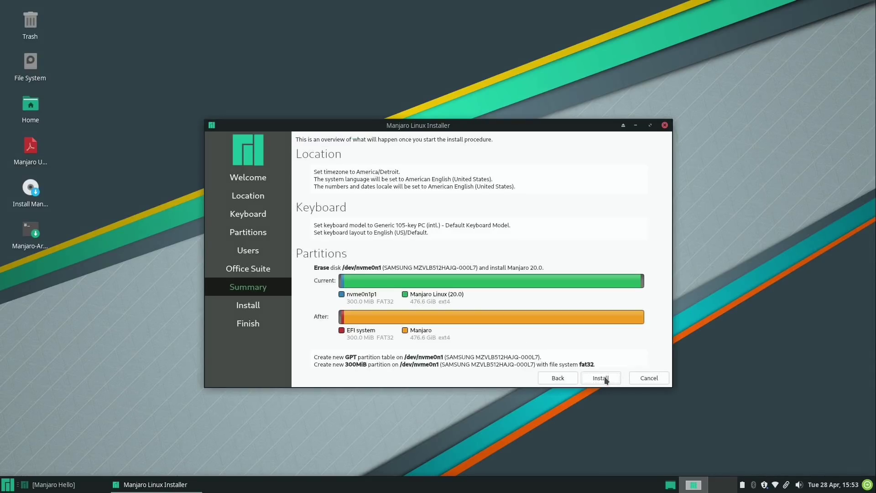
Start the installation and confirm Install now despite the irreversible disk changes
left_click(605, 378)
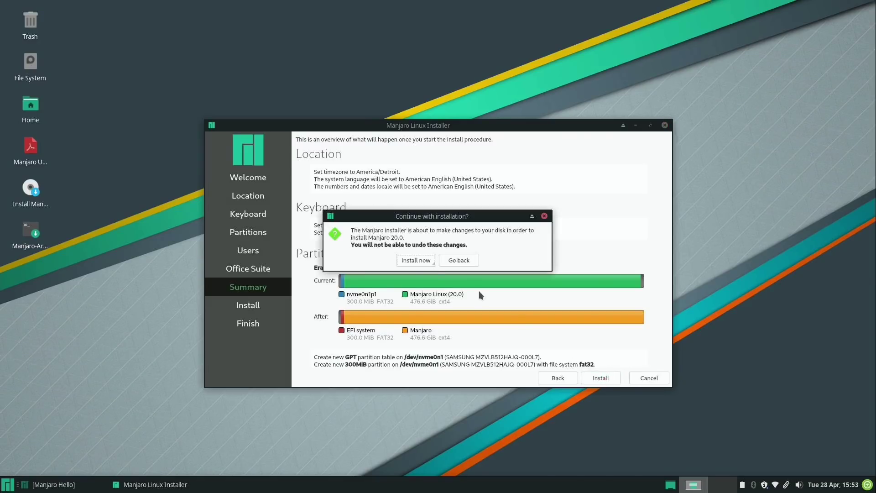
left_click(425, 261)
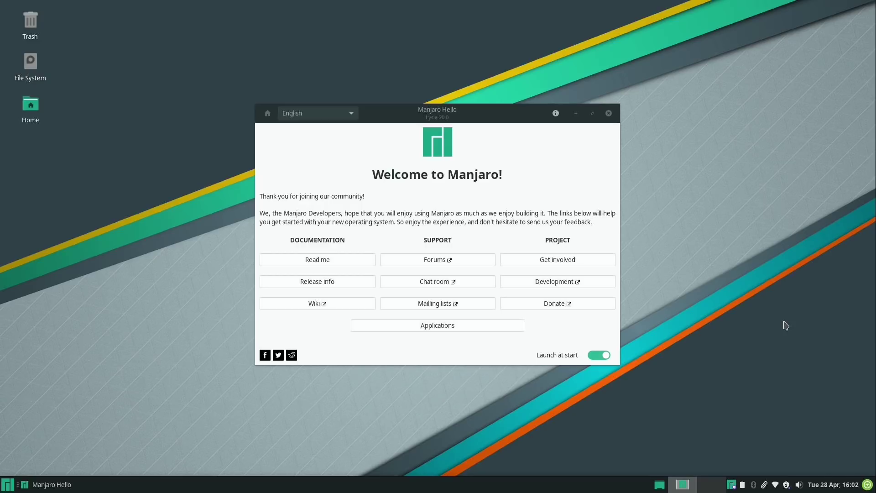
Launch htop via a Whisker menu search for 'ht', minimize Manjaro Hello, then quit htop with F10
left_click(8, 491)
type("ht")
left_click(74, 283)
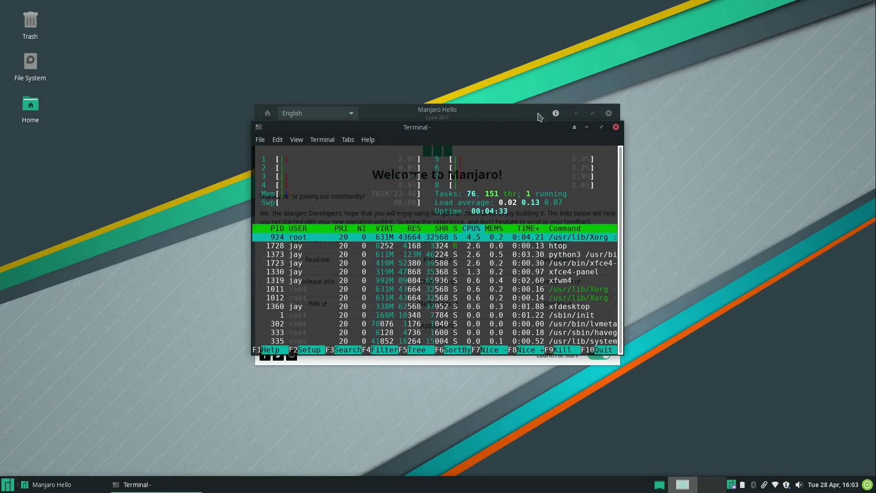
left_click(576, 113)
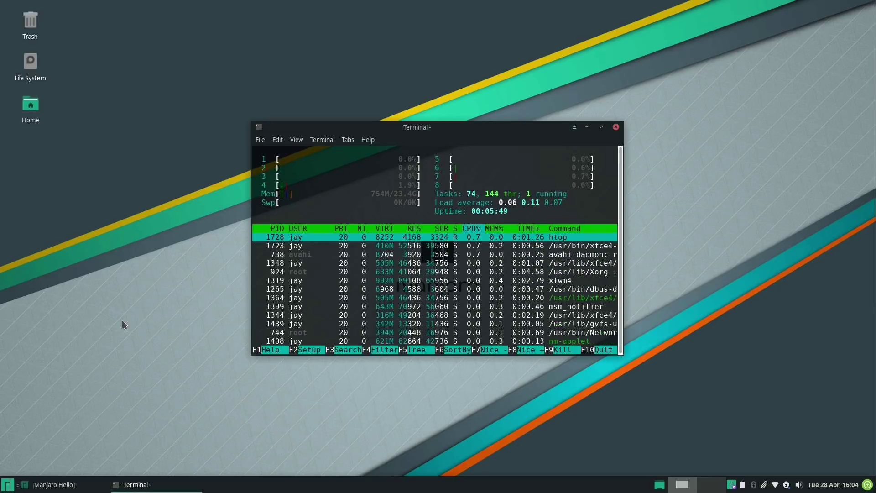
left_click(606, 350)
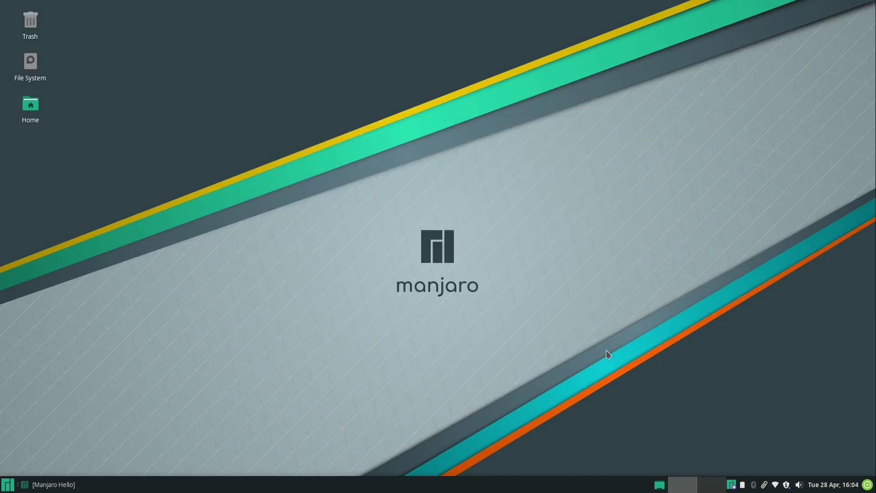
Open the Home desktop icon to browse /home/jay in Thunar
double_click(28, 113)
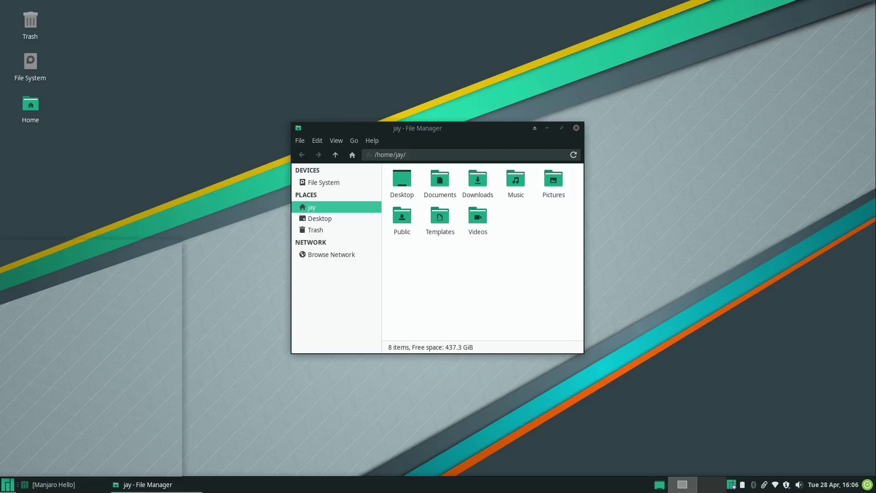
left_click(8, 484)
type("dis")
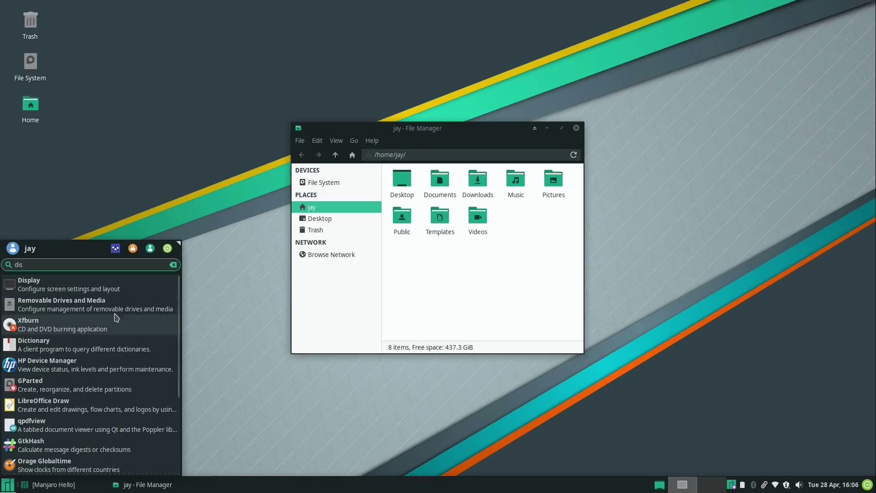
left_click(116, 291)
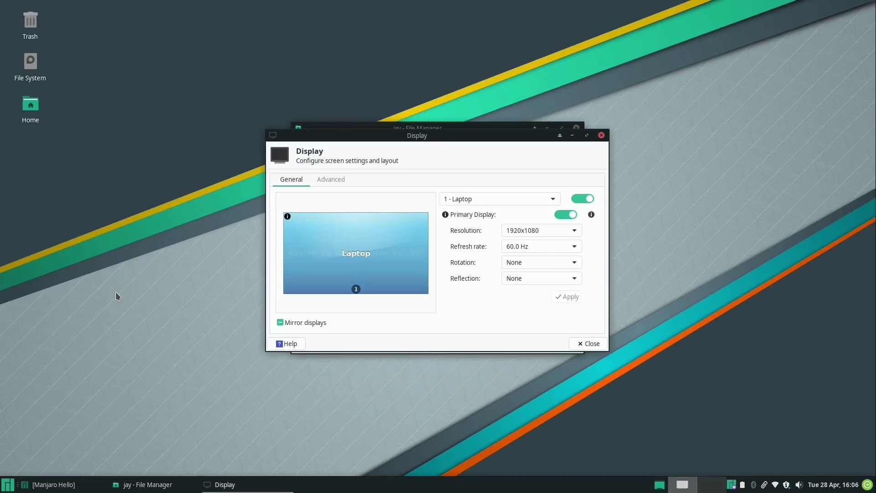
left_click(339, 180)
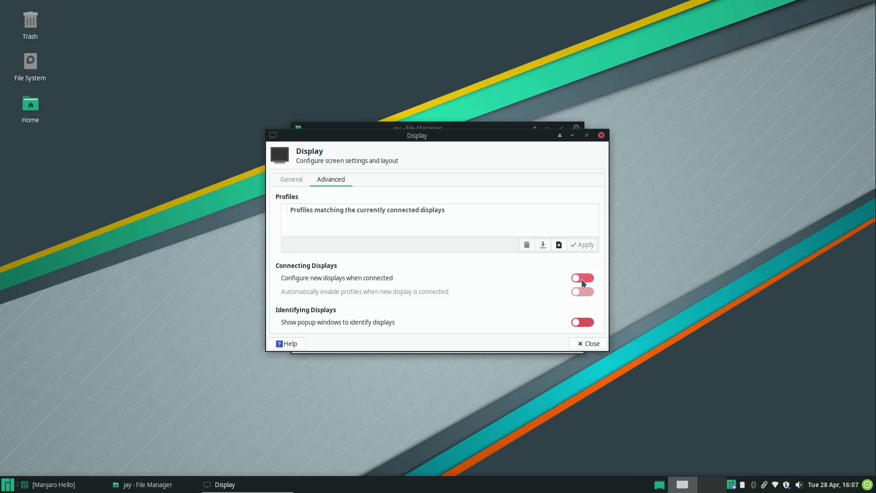
left_click(601, 135)
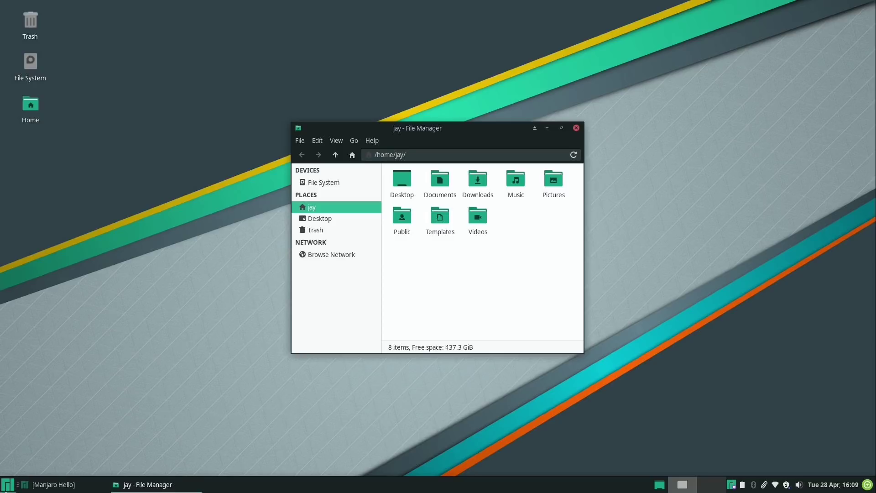
Open the Whisker Applications menu from the Manjaro button at the bottom-left of the panel
left_click(7, 485)
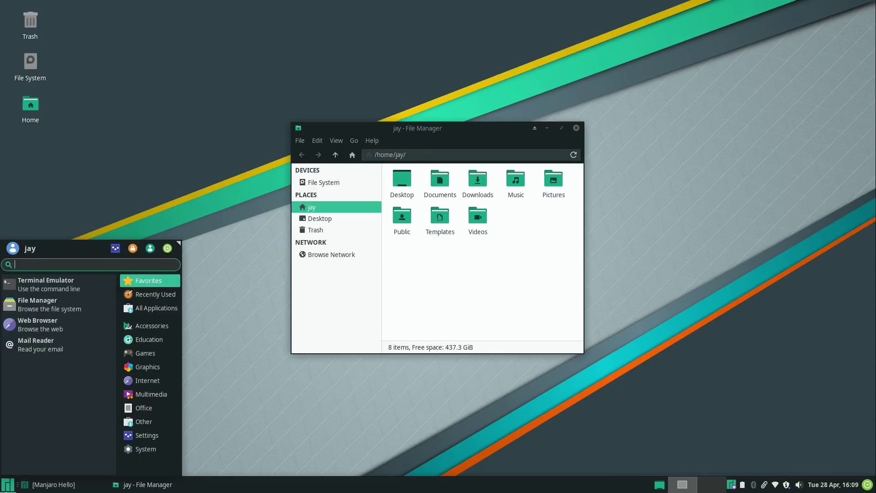